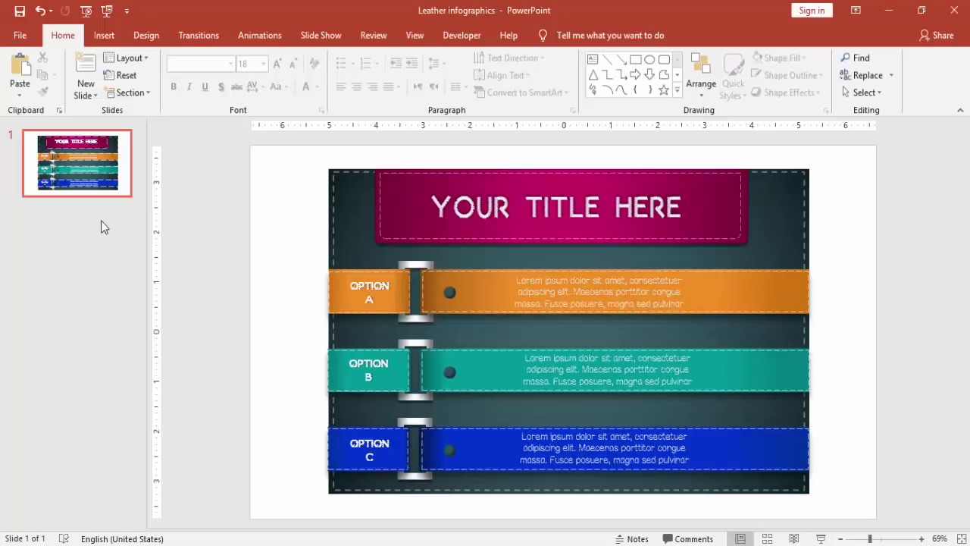
Add a new slide 2 and delete its title and body placeholders
left_click(129, 266)
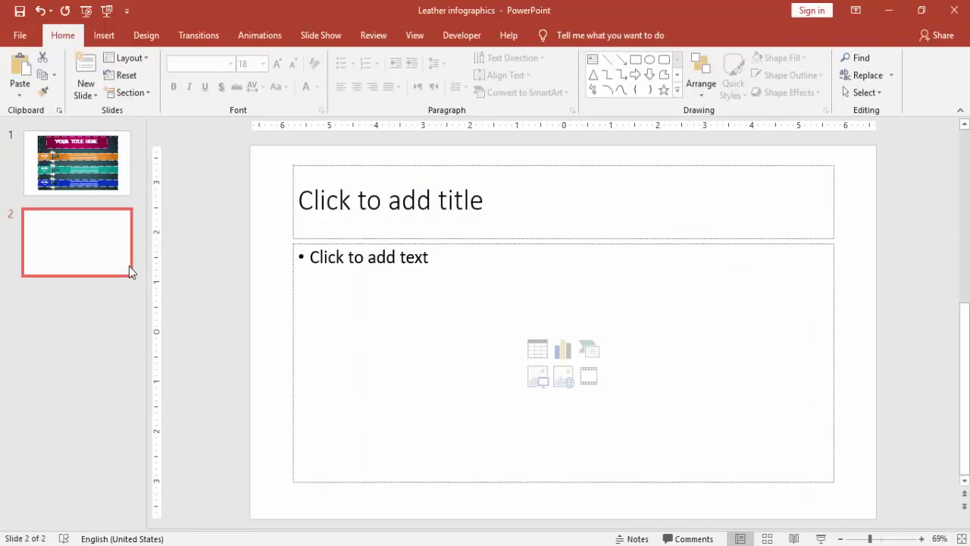
left_click(379, 166)
key("Delete")
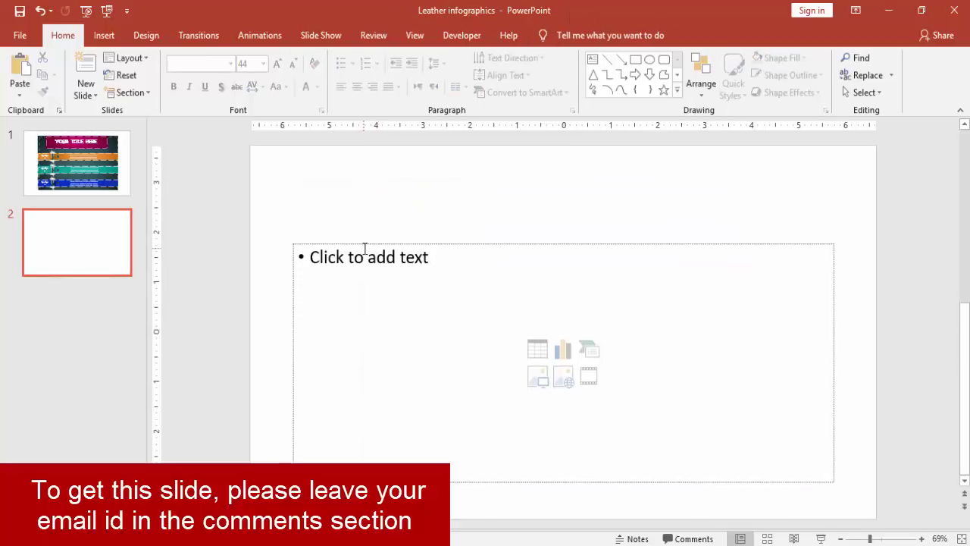
left_click(363, 243)
key("Delete")
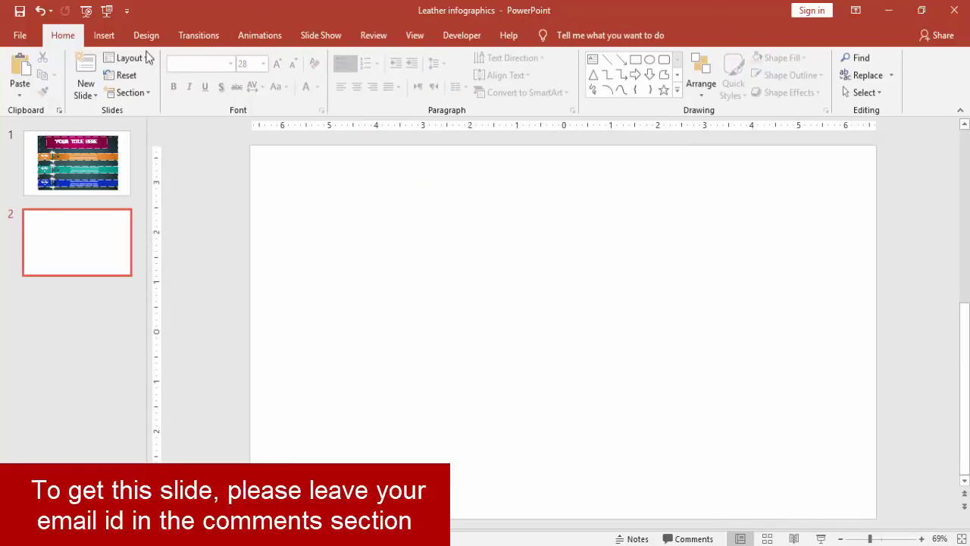
Draw a large 5.5" by 10.76" rectangle centred on the slide
left_click(104, 35)
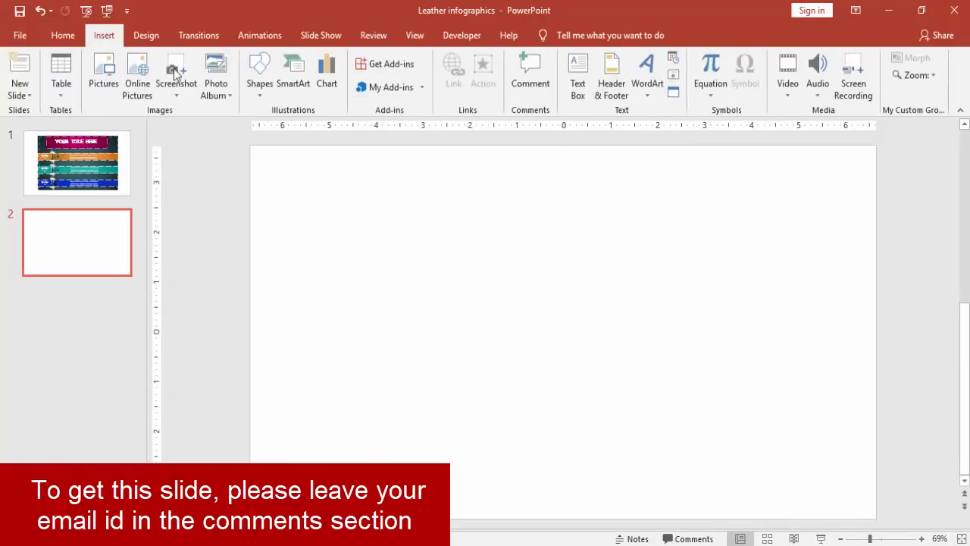
left_click(250, 86)
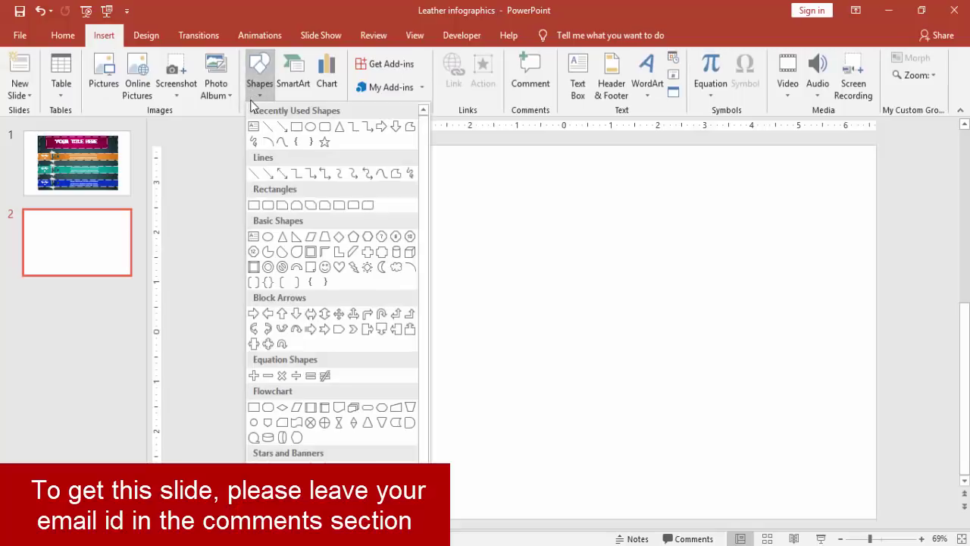
left_click(254, 206)
mouse_move(308, 213)
left_mouse_down()
mouse_move(760, 432)
mouse_move(820, 492)
mouse_move(813, 486)
left_mouse_up()
left_click_drag(698, 409, 701, 389)
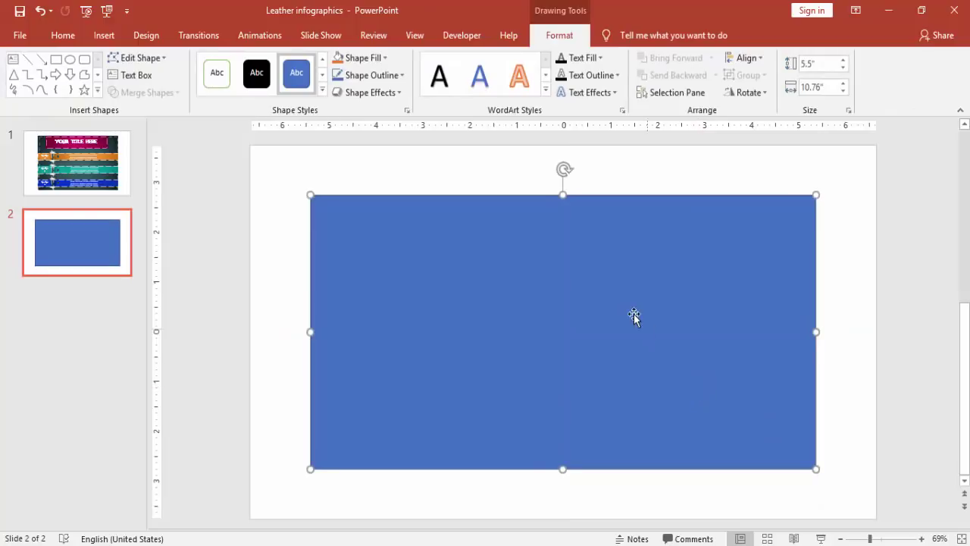
Remove the rectangle's outline and give it a gradient fill with dark teal edge colour 23,42,47
left_click(388, 75)
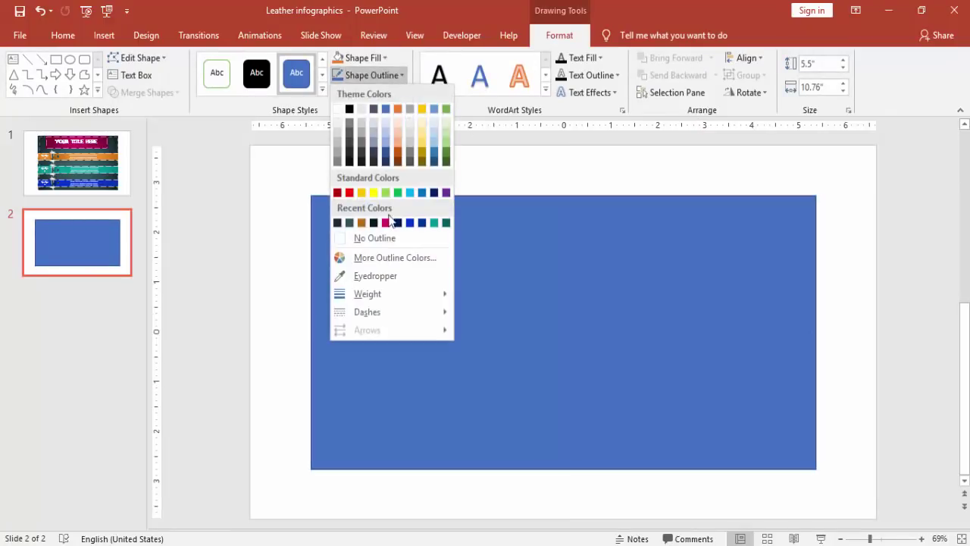
left_click(389, 241)
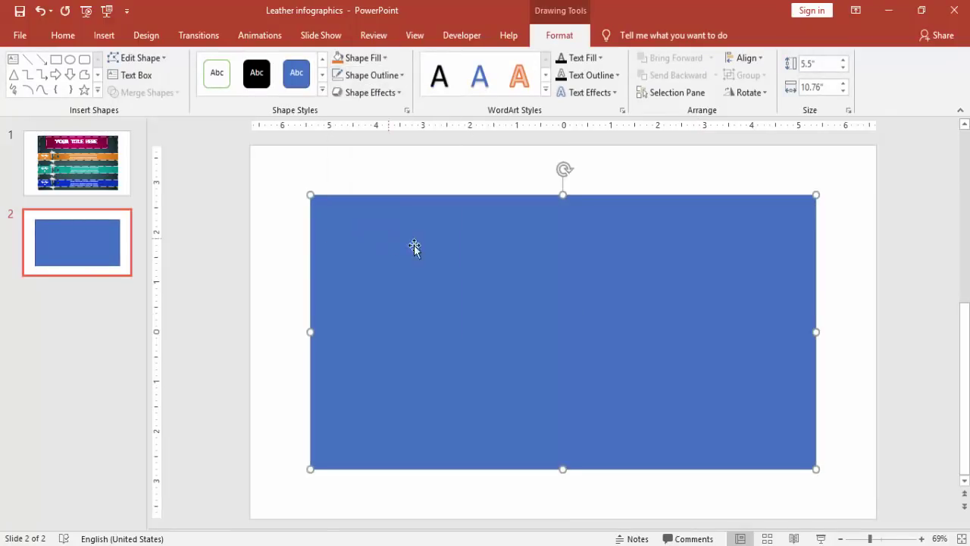
right_click(665, 303)
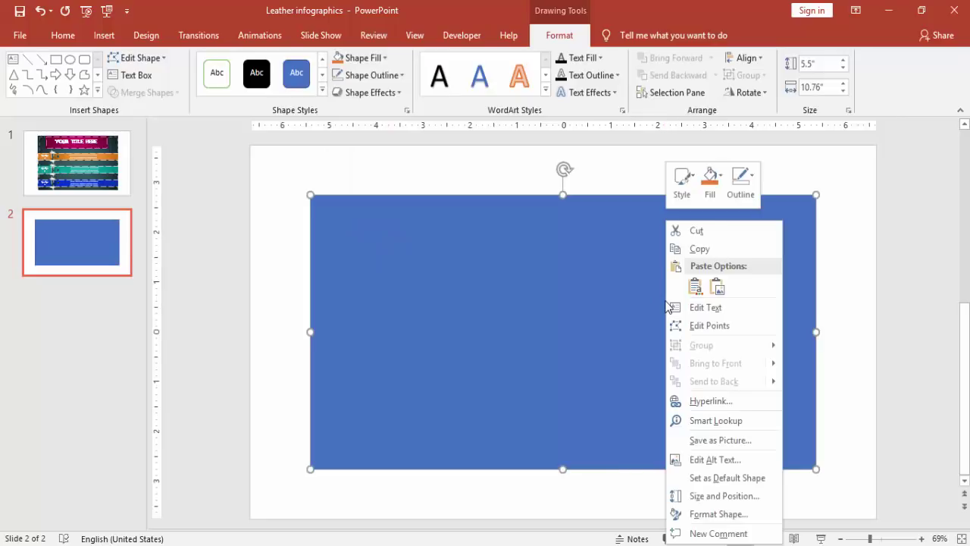
left_click(724, 514)
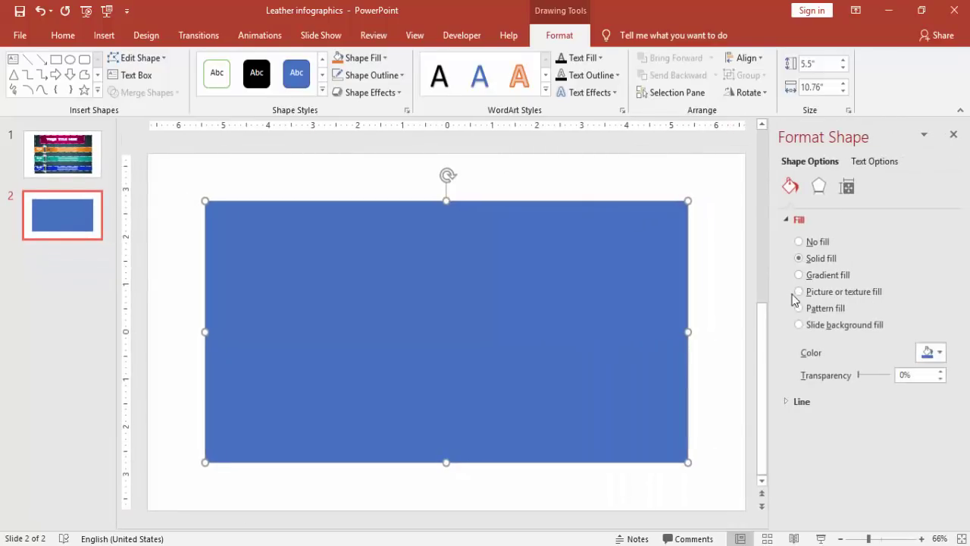
left_click(826, 275)
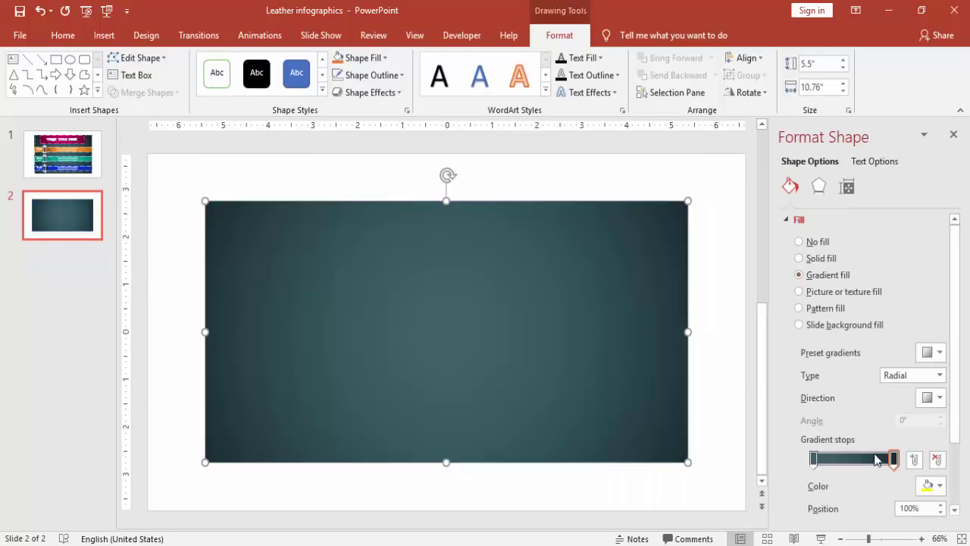
left_click(932, 486)
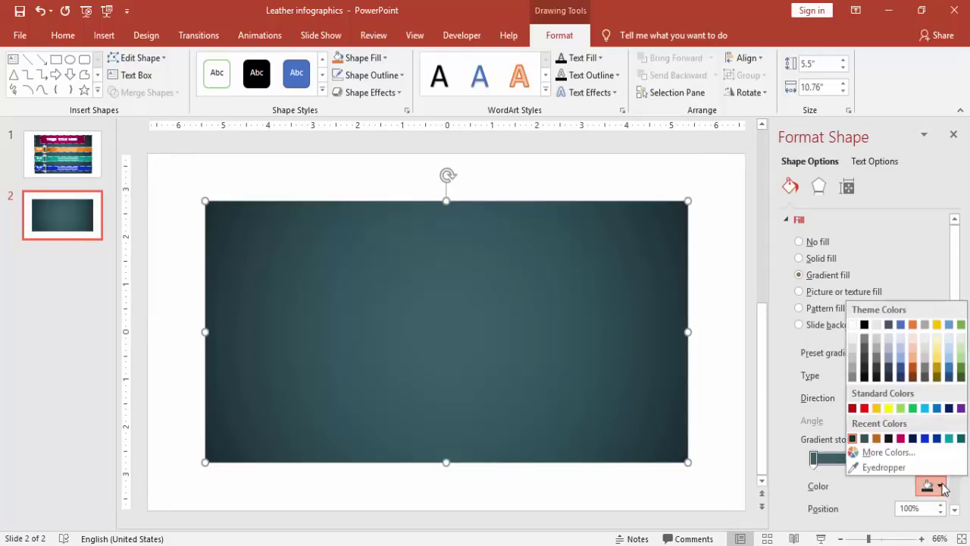
left_click(885, 452)
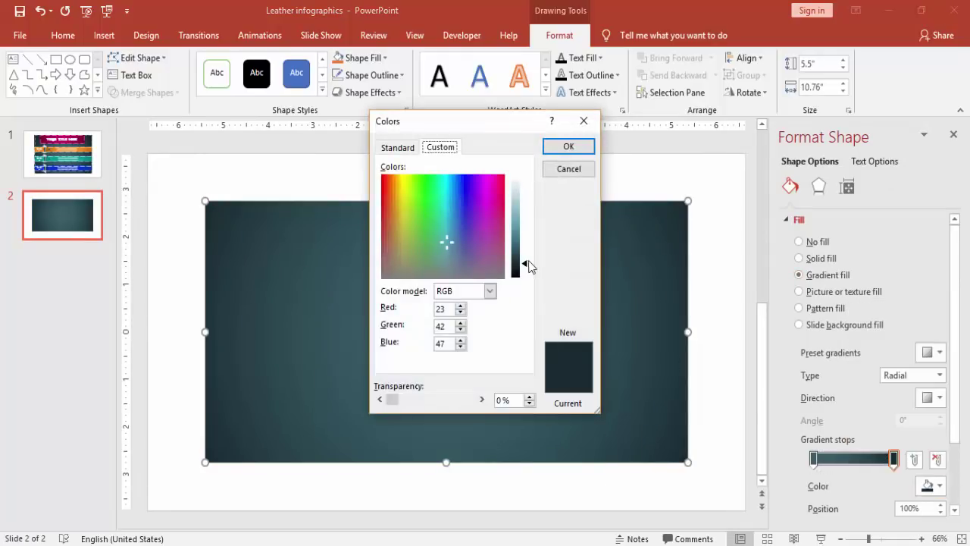
left_click_drag(526, 265, 525, 266)
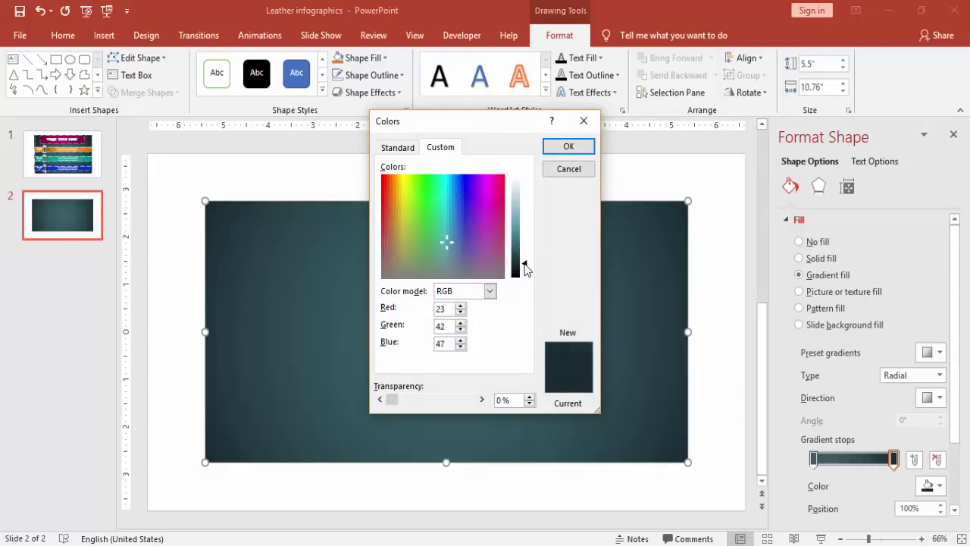
left_click(567, 146)
Set the other gradient stop to the lighter centre teal 62,101,110
left_click(814, 459)
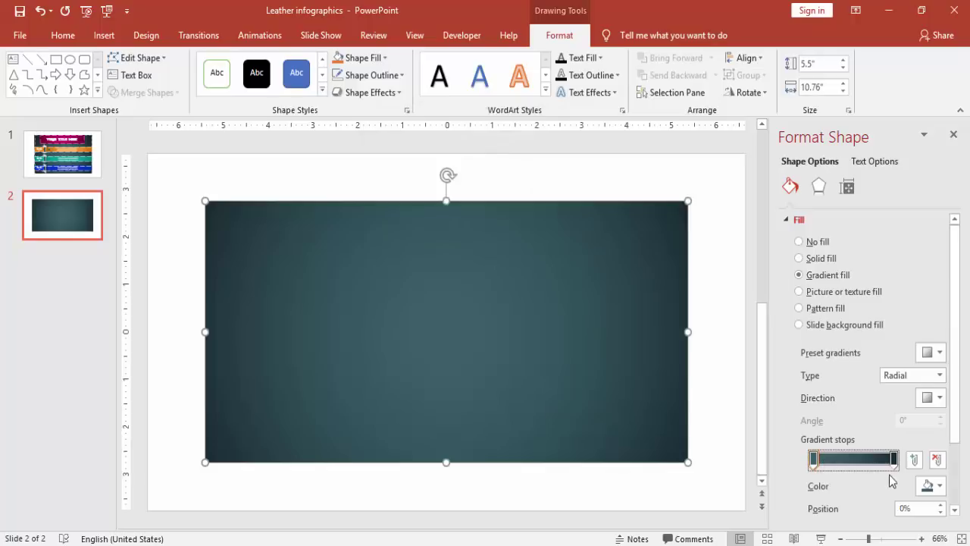
left_click(932, 486)
left_click(865, 465)
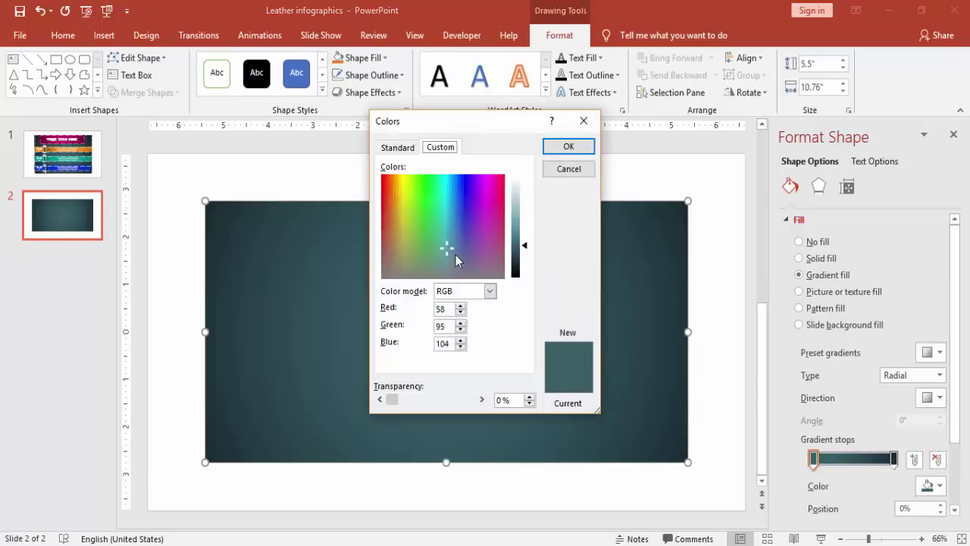
left_click(524, 247)
left_click_drag(525, 248, 530, 244)
left_click(569, 147)
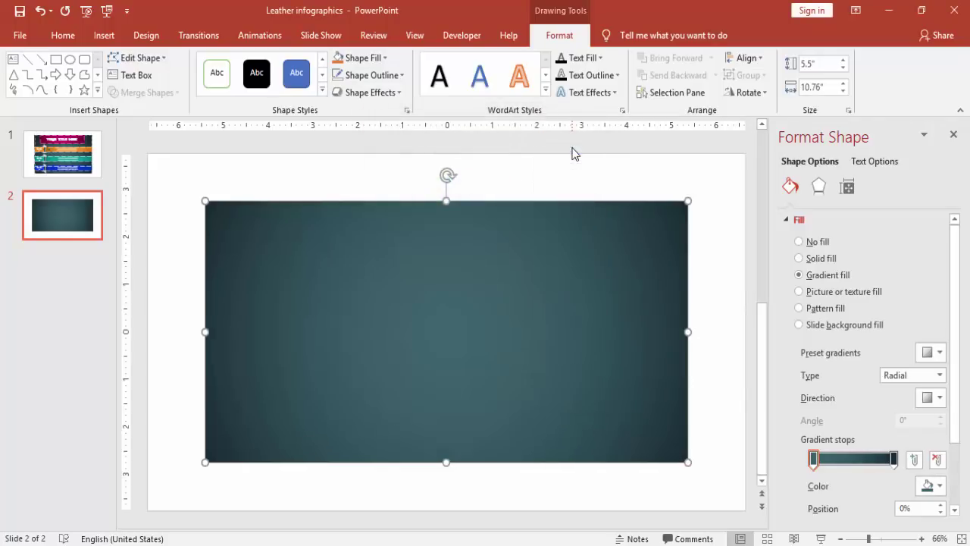
Duplicate the teal rectangle and give the copy a white dashed outline with no fill
left_click(708, 202)
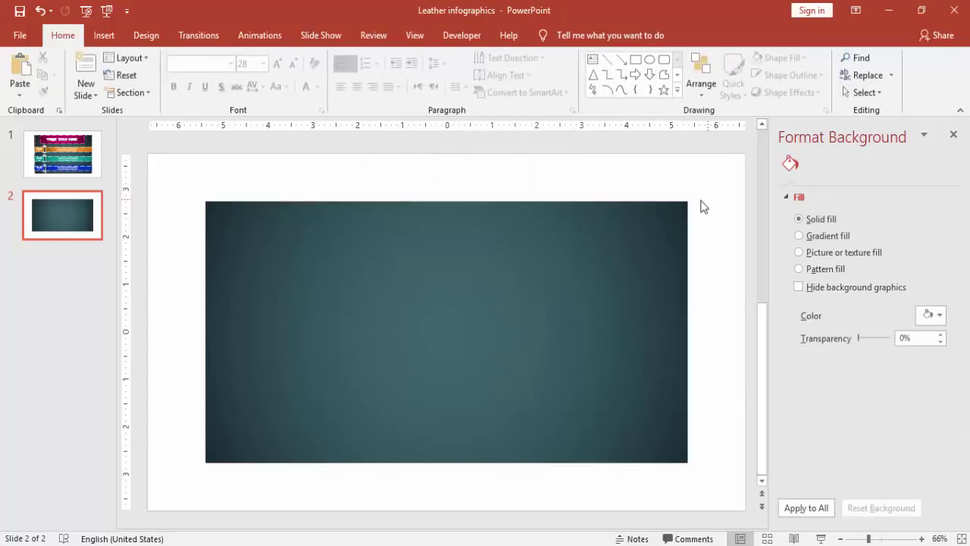
left_click(350, 316)
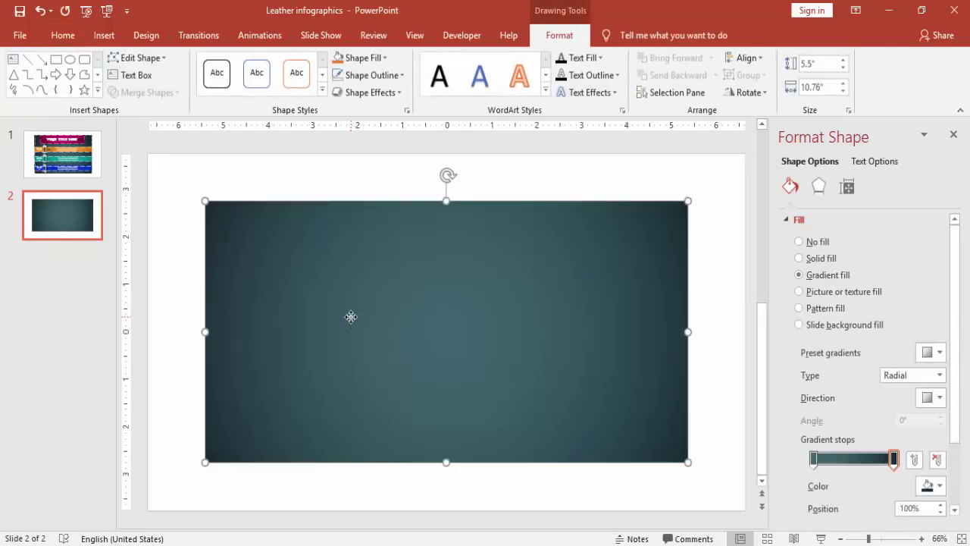
left_click_drag(350, 316, 391, 291)
left_click(395, 76)
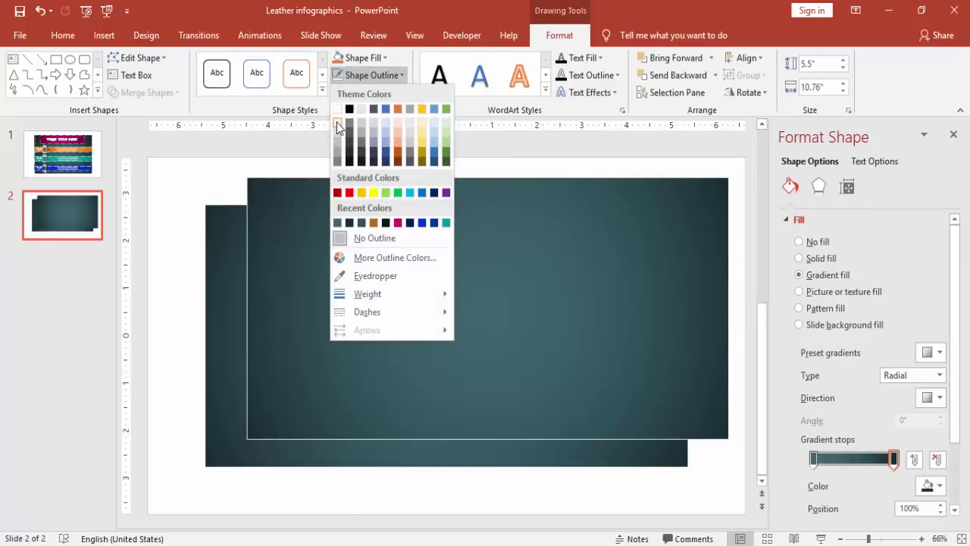
left_click(337, 123)
left_click(386, 79)
mouse_move(385, 311)
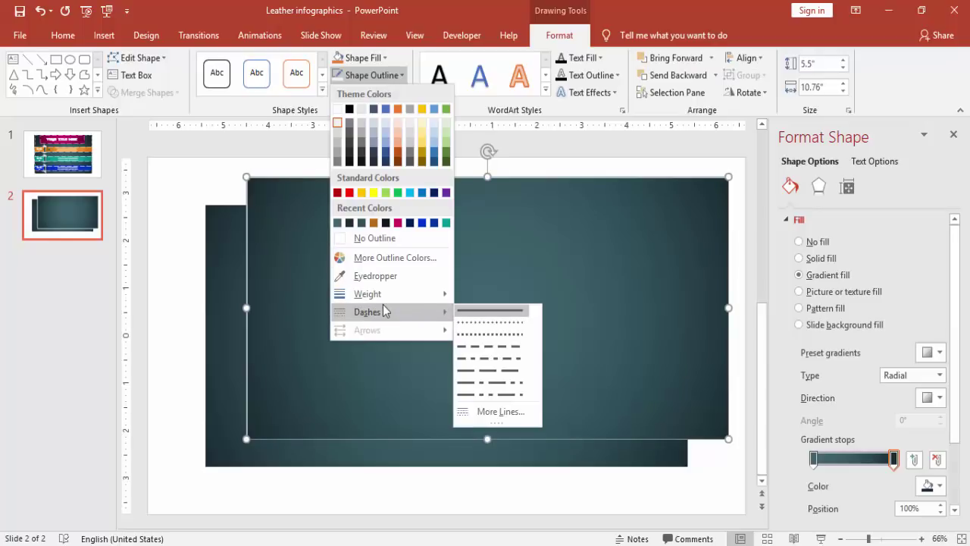
left_click(506, 348)
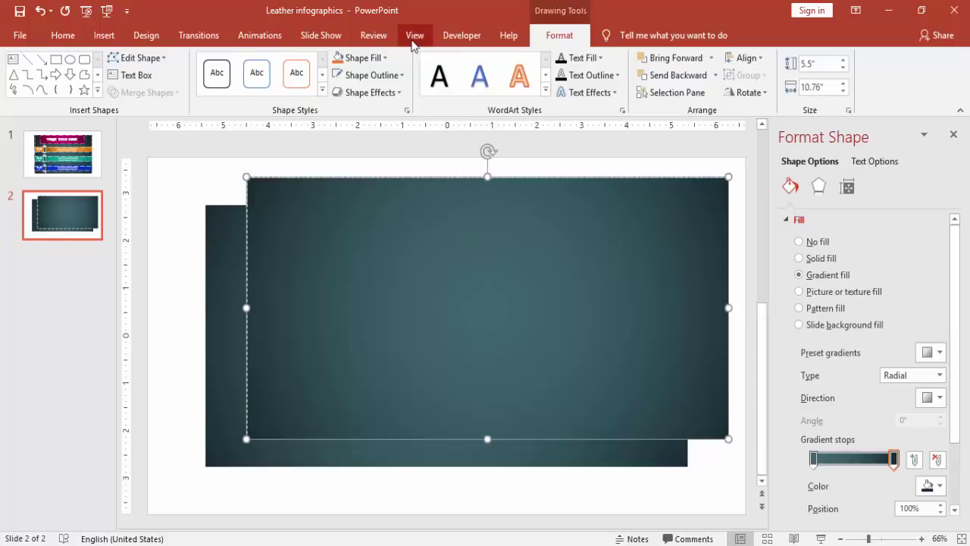
left_click(382, 59)
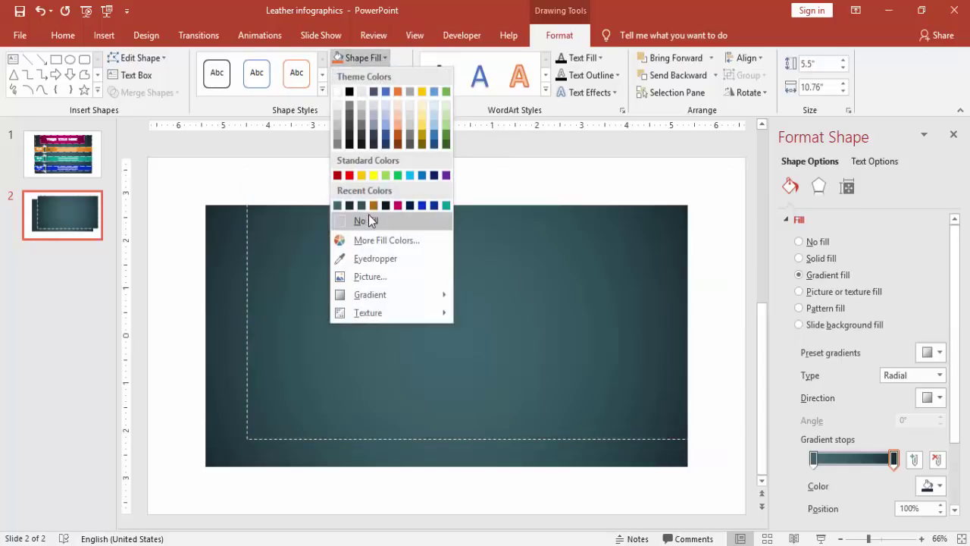
left_click(371, 222)
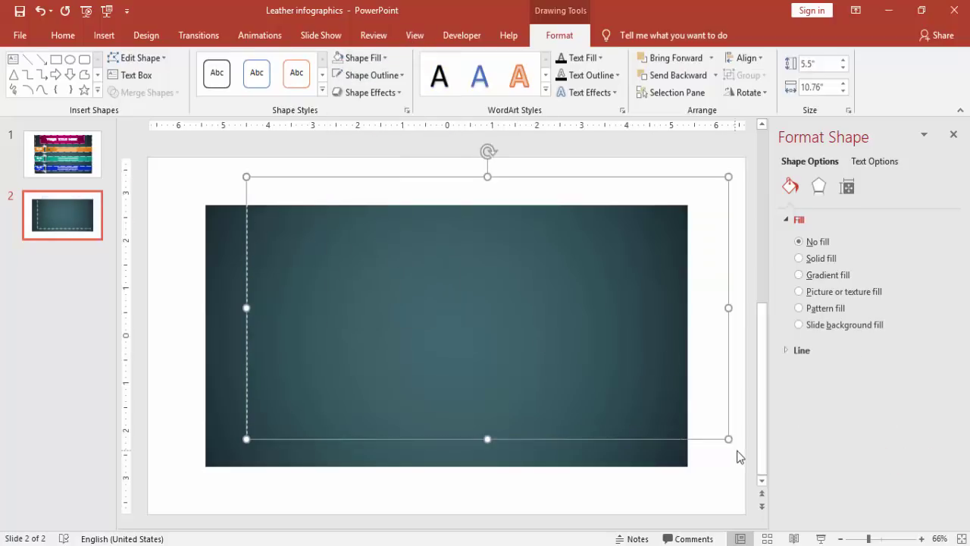
Resize the dashed frame to 5.25" by 10.48" just inside the panel edges
left_click_drag(725, 439, 720, 438)
left_click_drag(730, 372, 690, 392)
left_click_drag(693, 329, 682, 331)
left_click_drag(444, 459, 443, 455)
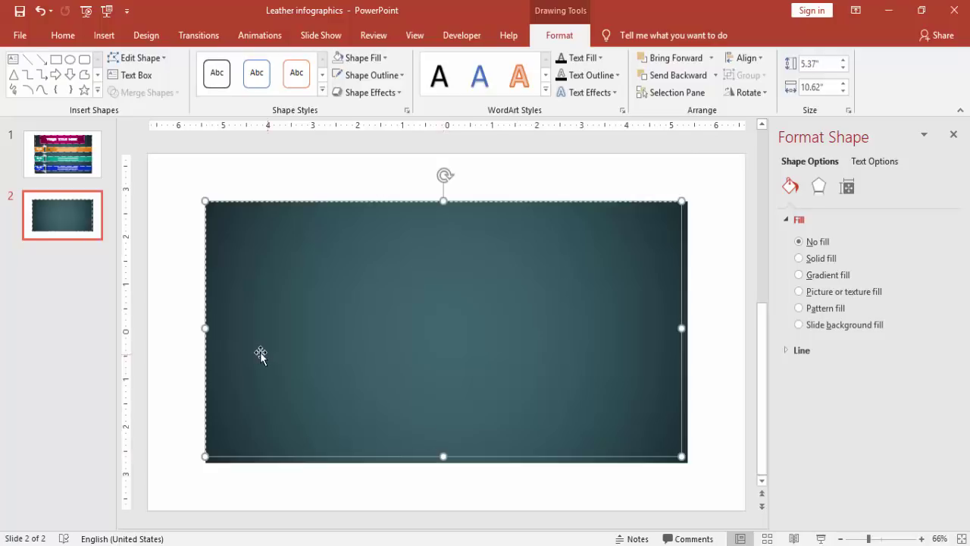
left_click_drag(208, 329, 212, 325)
left_click_drag(446, 199, 447, 205)
left_click(704, 353)
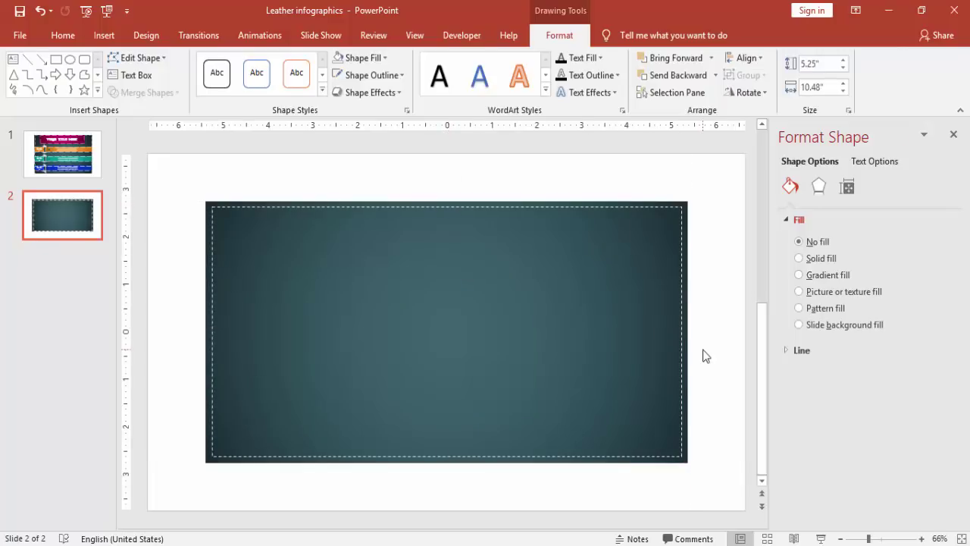
Make the stitch frame's line 14% transparent
left_click(681, 307)
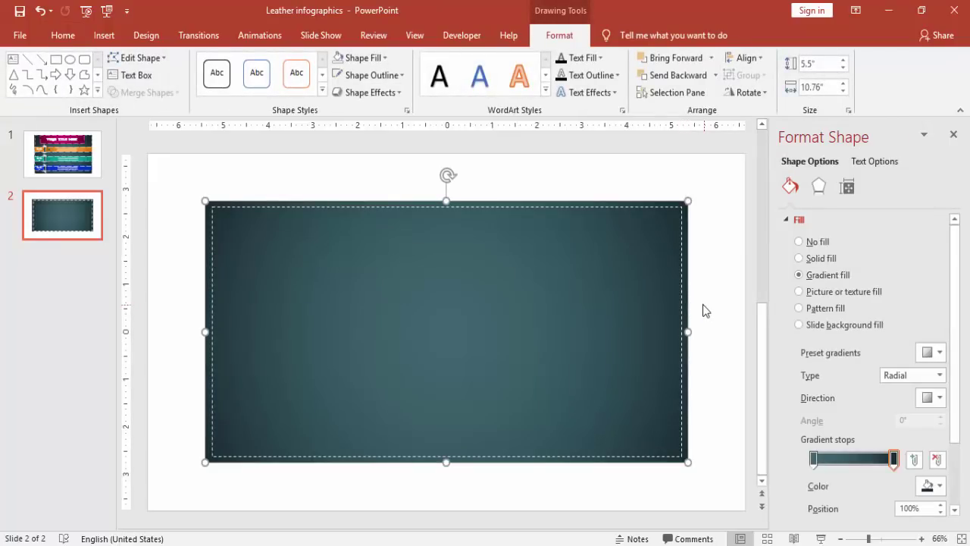
left_click(682, 296)
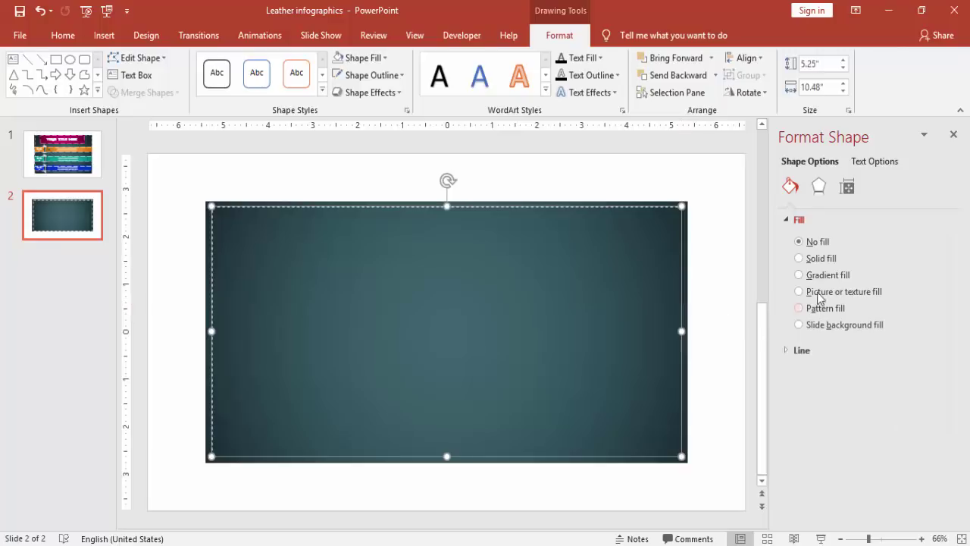
left_click(789, 351)
left_click_drag(857, 456, 863, 454)
left_click(725, 199)
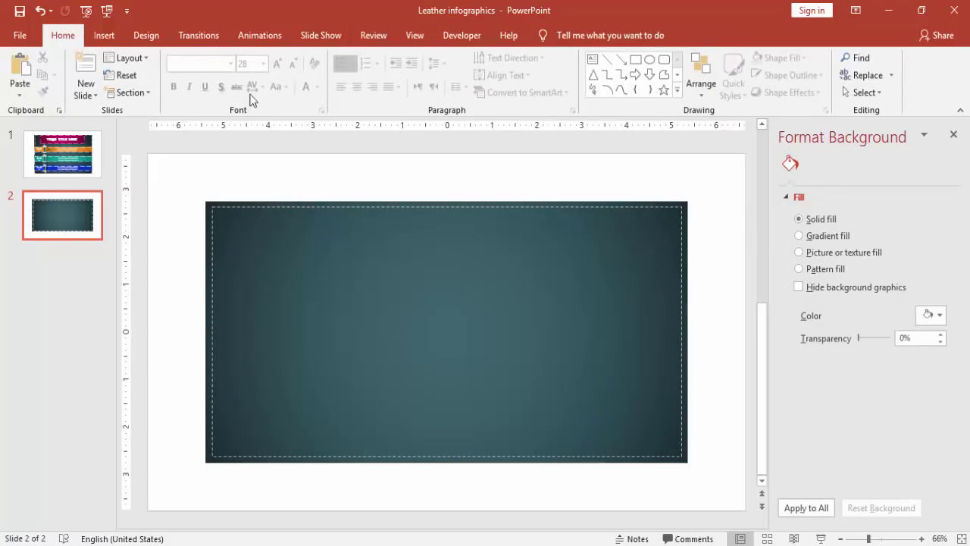
Draw a top-corners-rounded rectangle tab with square top and rounded bottom corners at the panel's top
left_click(103, 34)
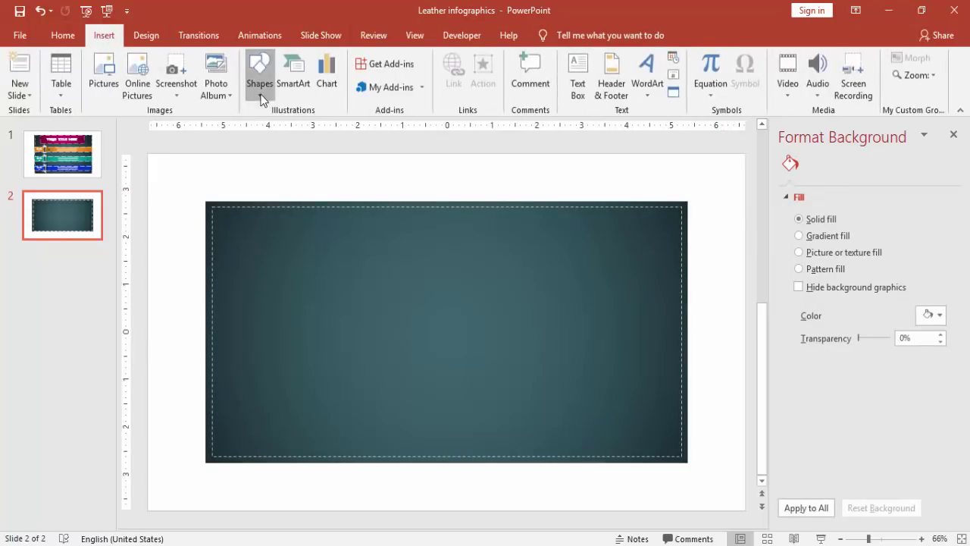
left_click(259, 84)
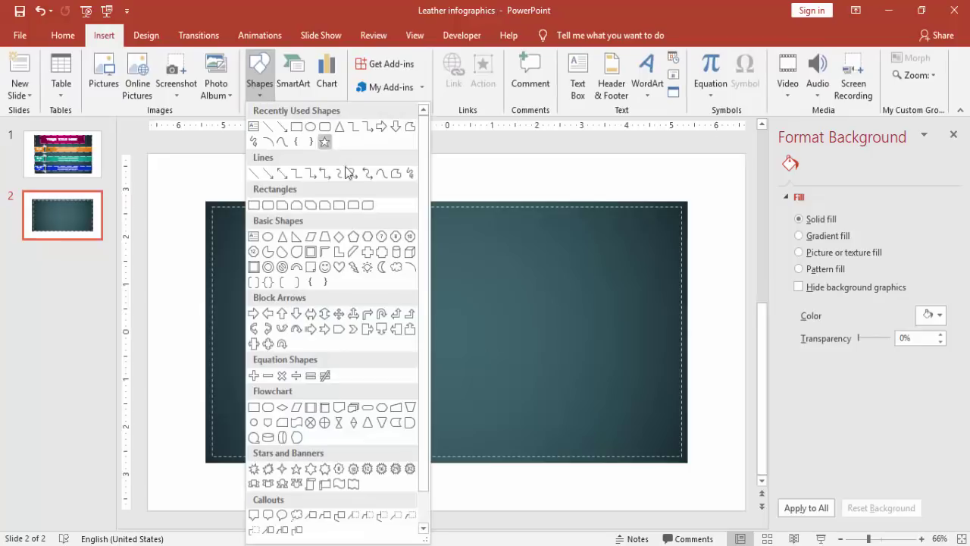
left_click(354, 205)
mouse_move(285, 201)
left_mouse_down()
mouse_move(513, 290)
mouse_move(562, 292)
left_mouse_up()
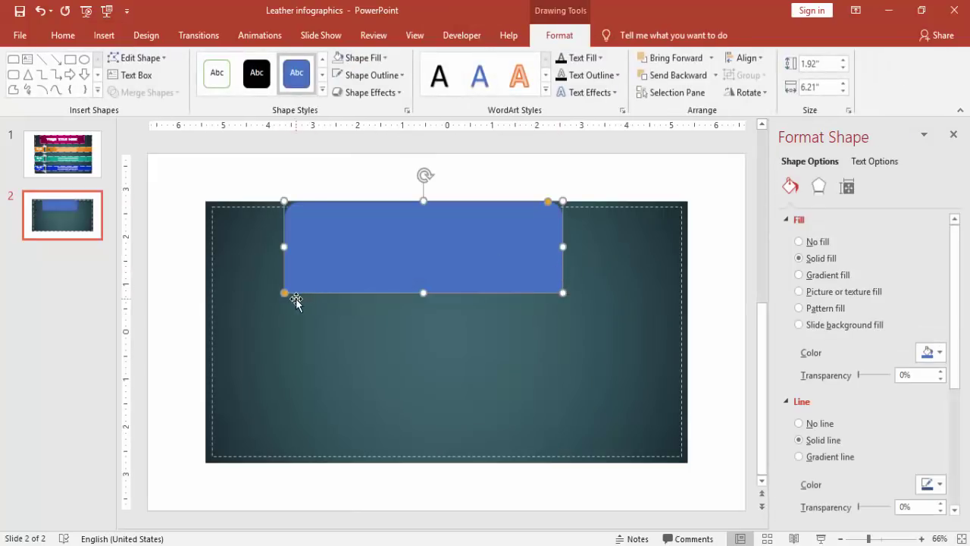
left_click_drag(284, 293, 300, 302)
left_click_drag(549, 203, 564, 202)
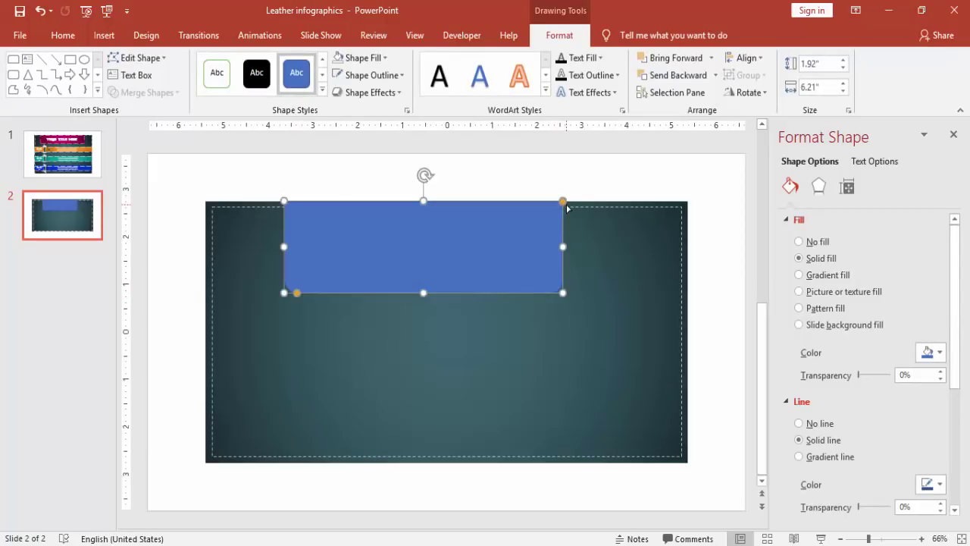
left_click_drag(297, 296, 293, 296)
left_click_drag(464, 248, 486, 248)
left_click_drag(446, 293, 444, 269)
mouse_move(307, 234)
left_mouse_down()
mouse_move(278, 229)
mouse_move(300, 230)
left_mouse_up()
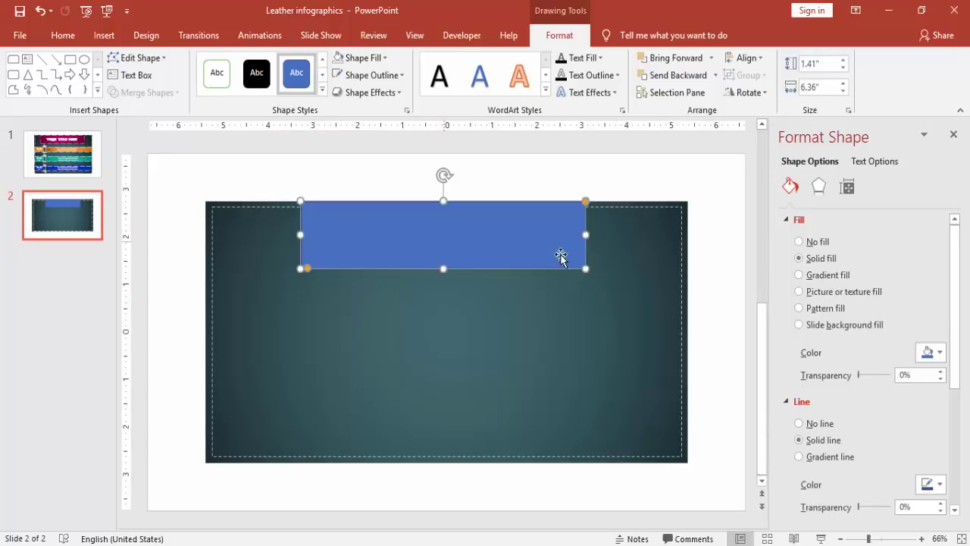
left_click_drag(589, 236, 536, 235)
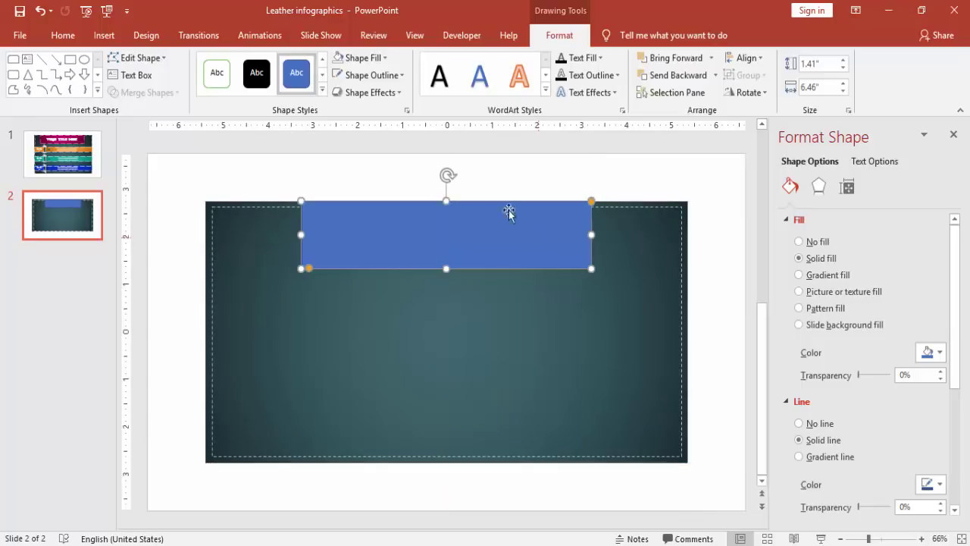
Remove the tab's outline and give it a gradient fill with Pink and magenta stops
left_click(397, 76)
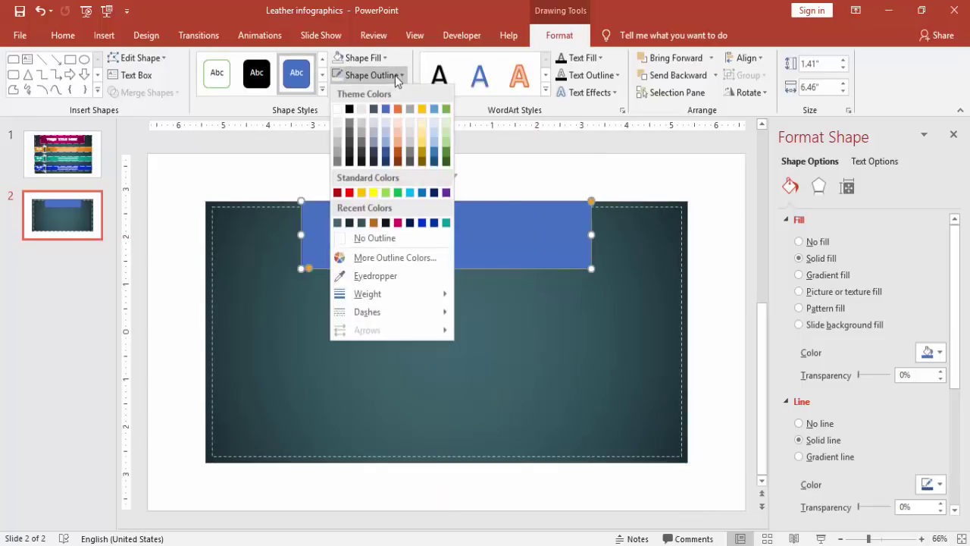
left_click(377, 238)
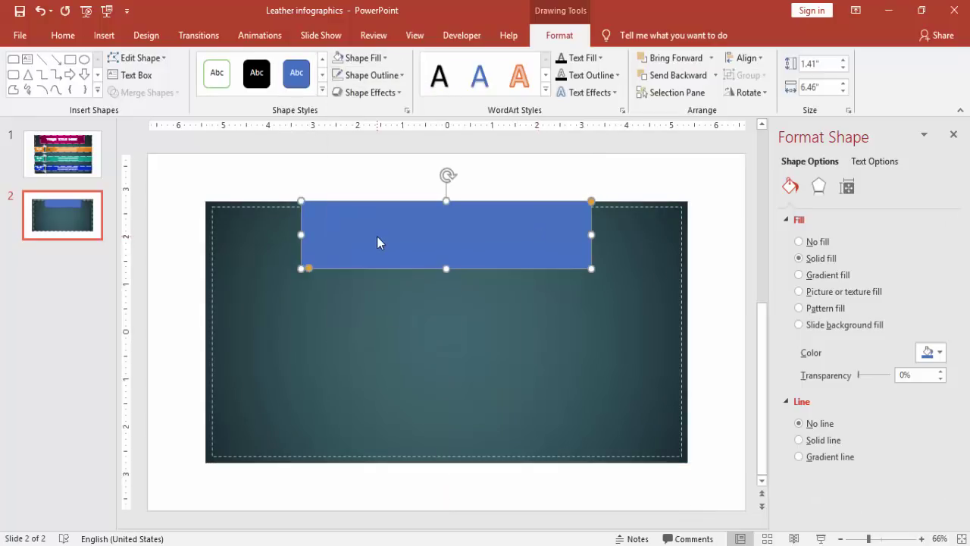
left_click(835, 276)
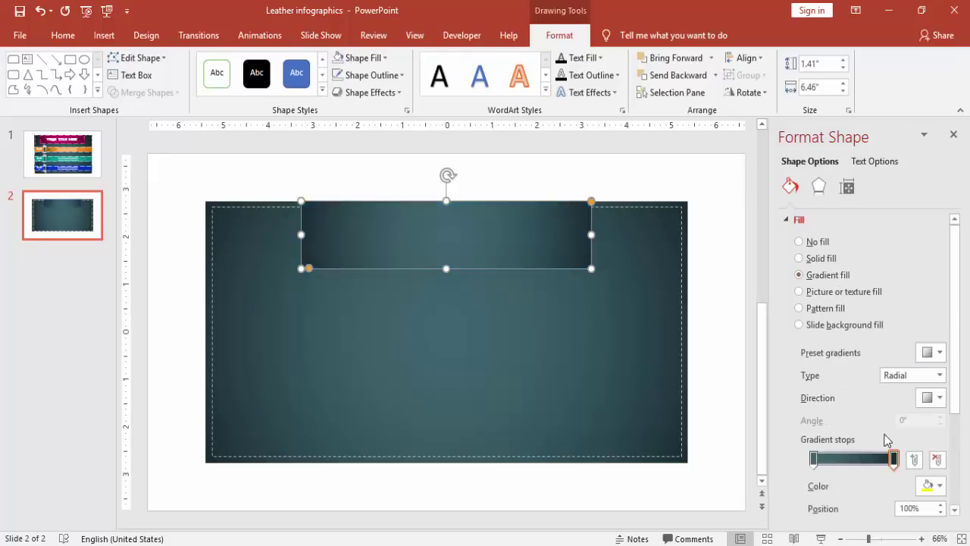
left_click(893, 459)
left_click(933, 484)
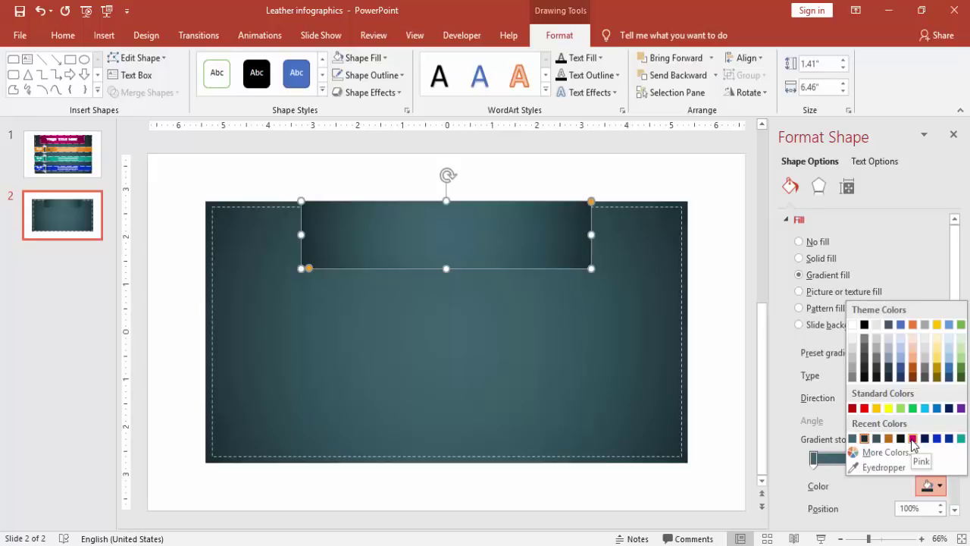
left_click(913, 439)
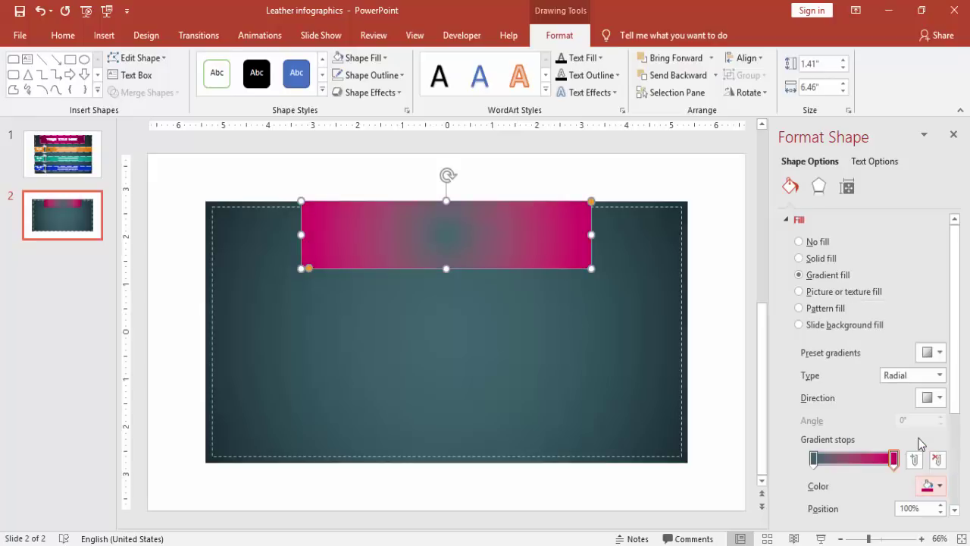
left_click(814, 459)
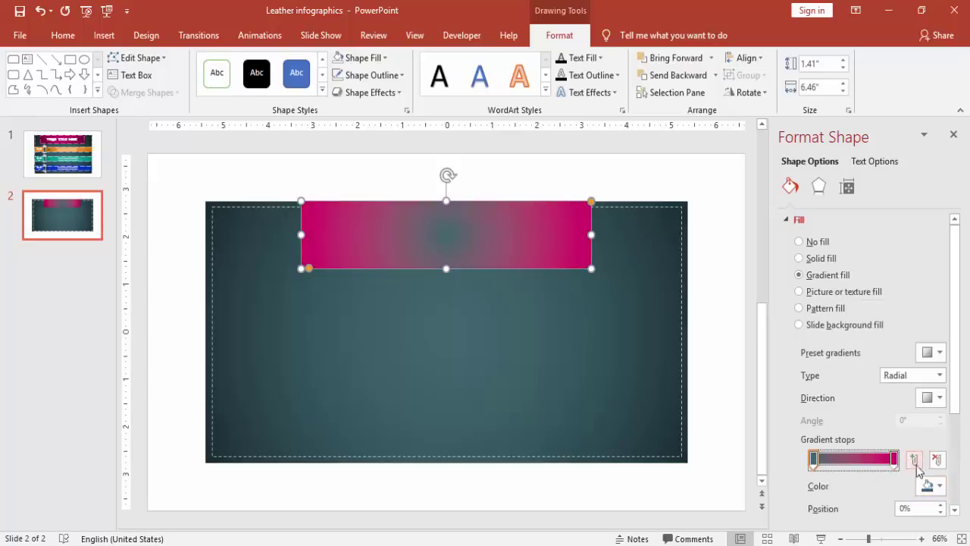
left_click(930, 485)
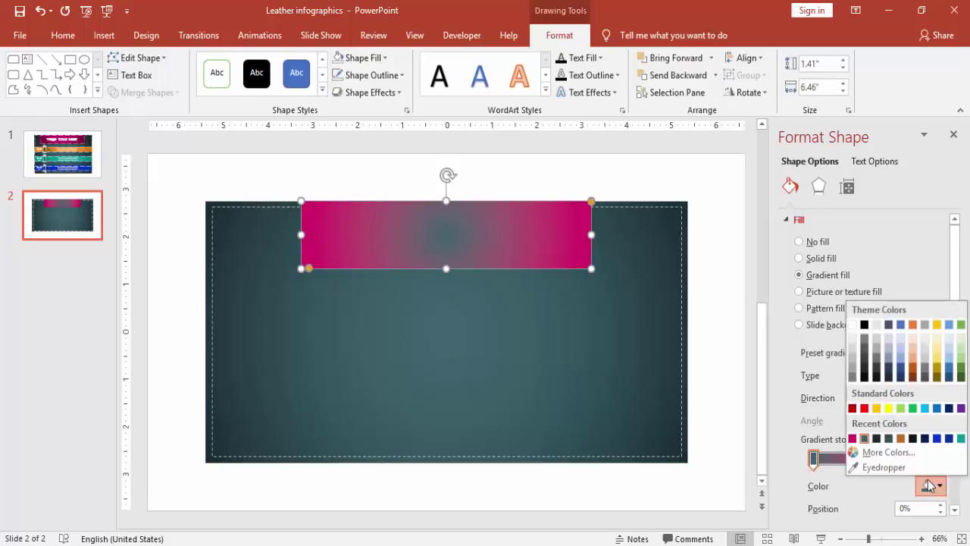
left_click(888, 453)
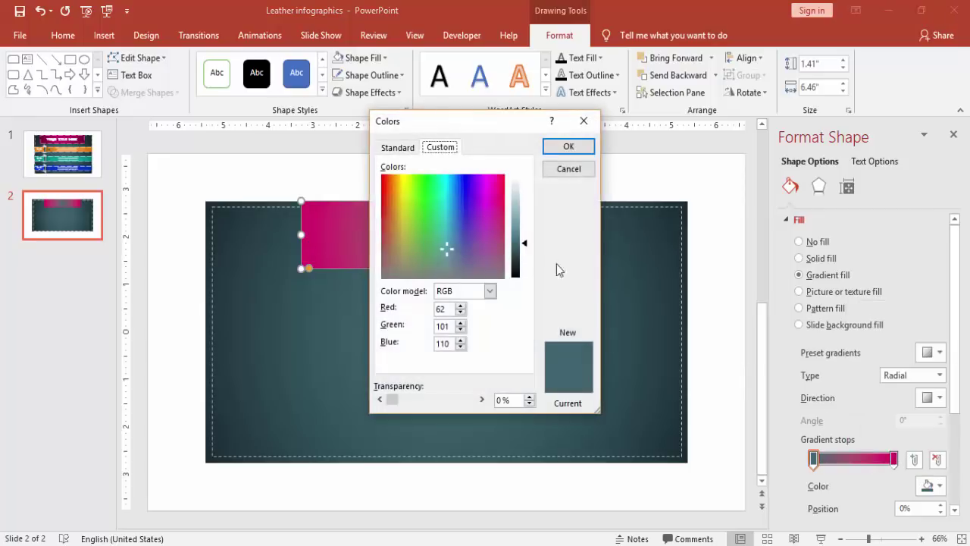
left_click_drag(481, 214, 488, 214)
left_click_drag(527, 244, 526, 235)
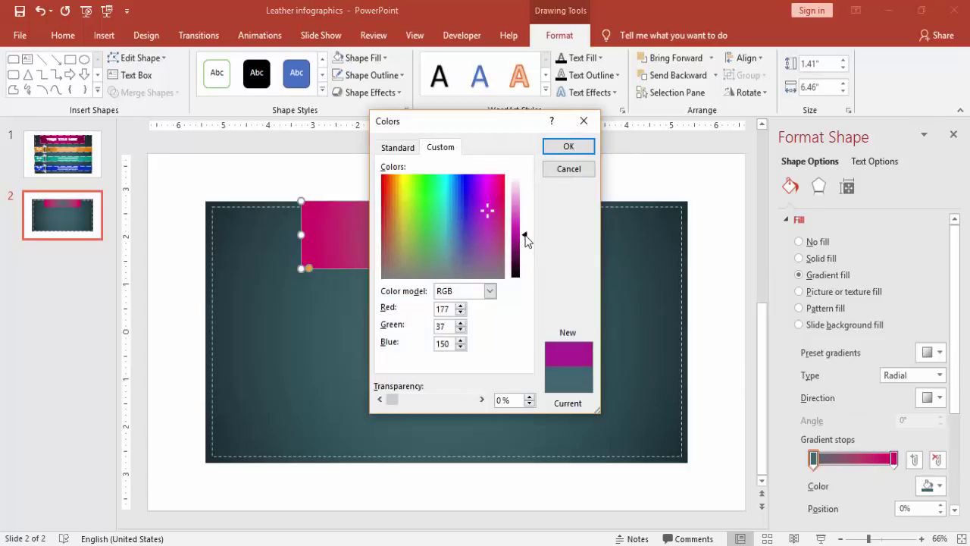
left_click(577, 148)
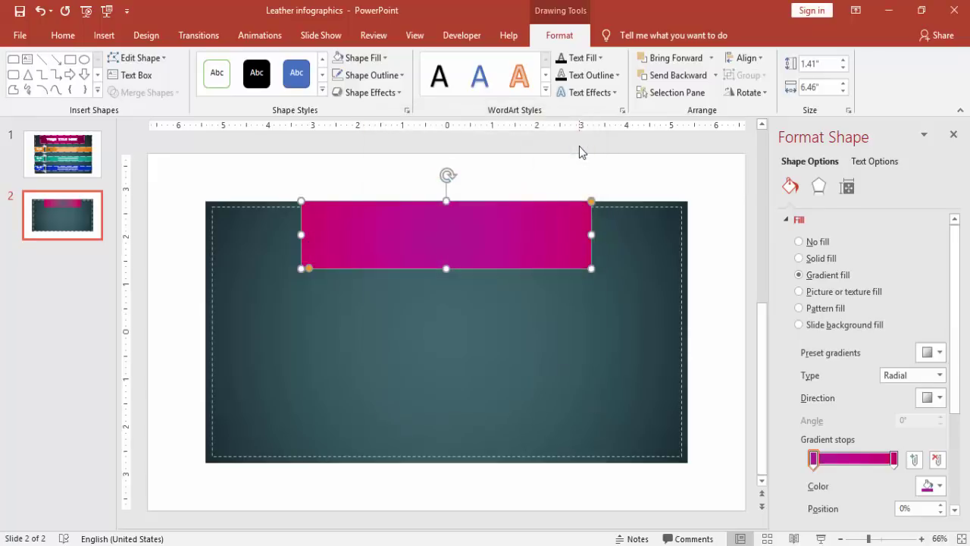
Set the gradient stop to a standard pink and move the right stop inward
left_click(938, 487)
left_click(879, 511)
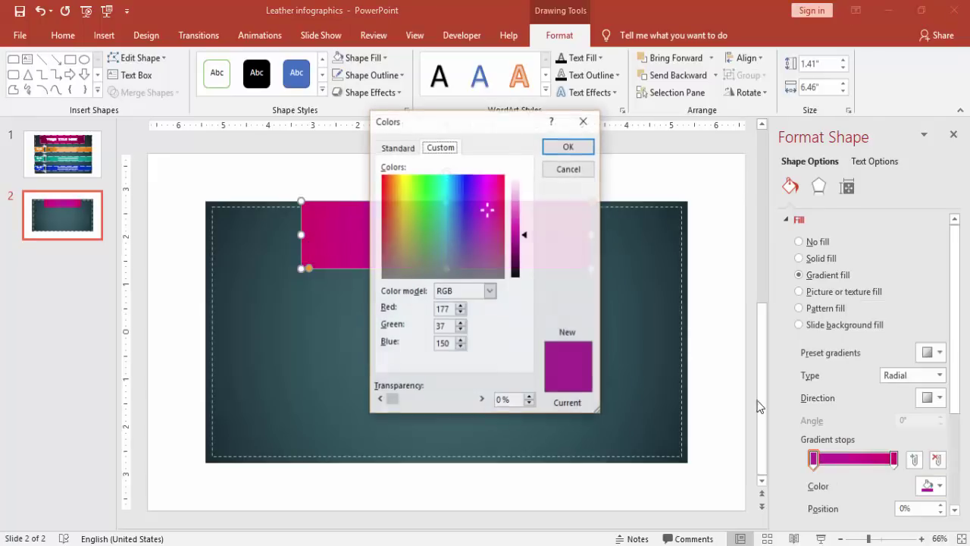
left_click(395, 148)
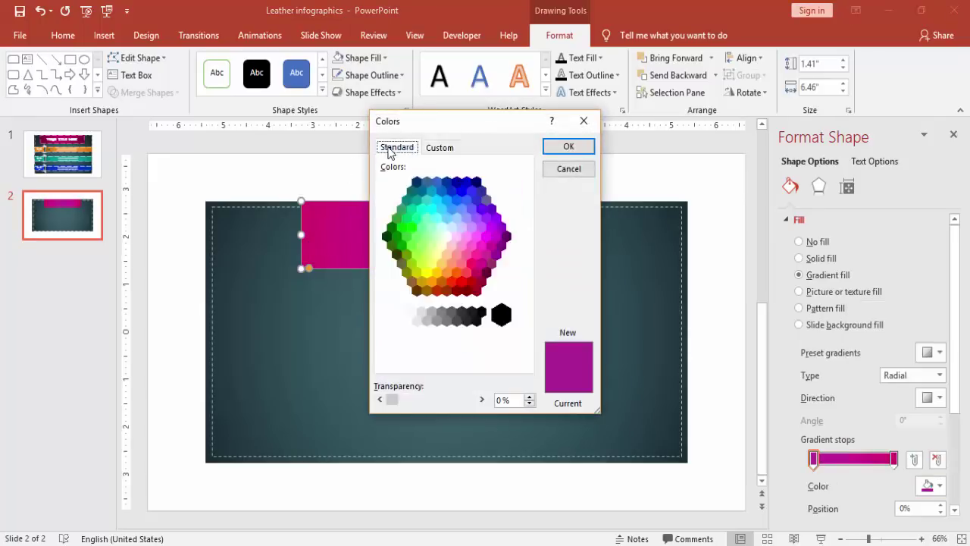
left_click(475, 255)
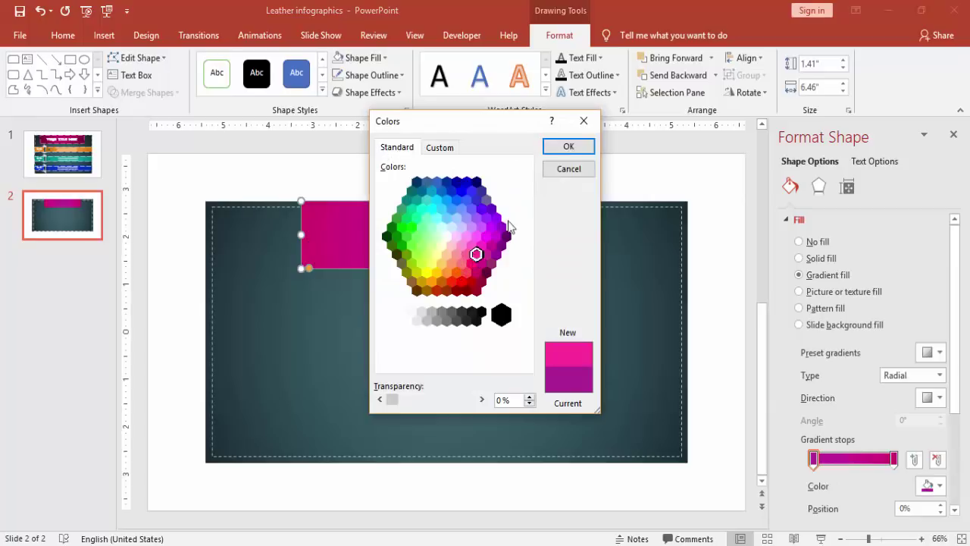
left_click(572, 146)
left_click_drag(893, 459, 877, 464)
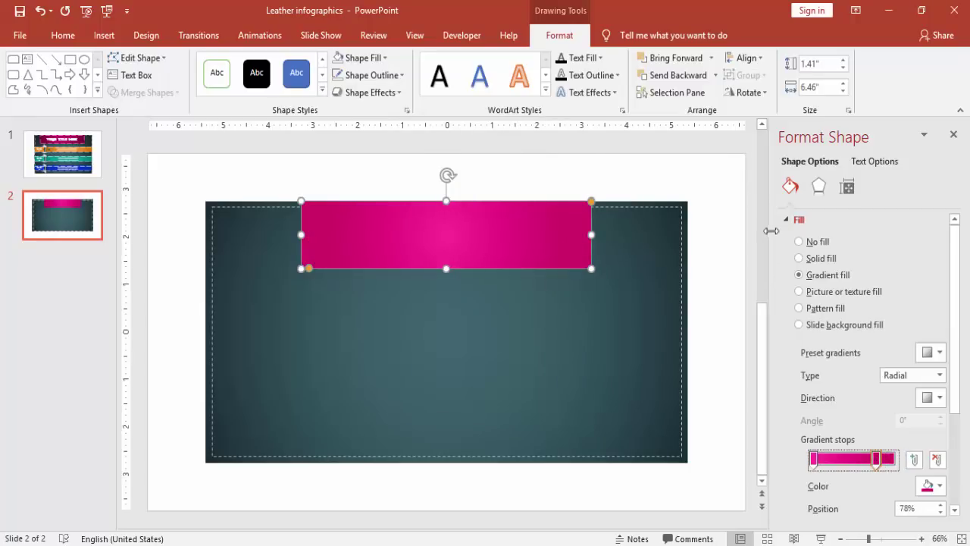
Keep the radial, centred gradient and slightly darken the selected stop colour
left_click(939, 374)
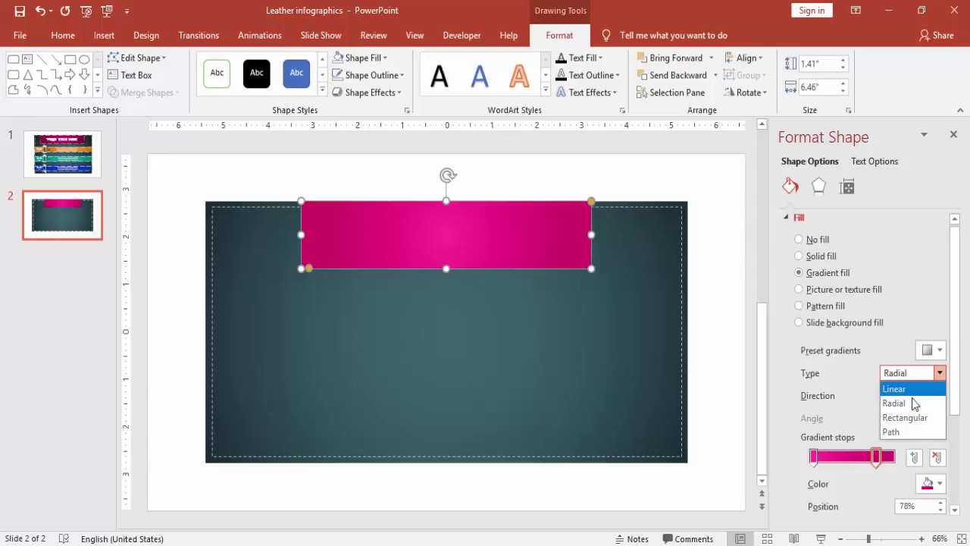
left_click(915, 404)
left_click(936, 396)
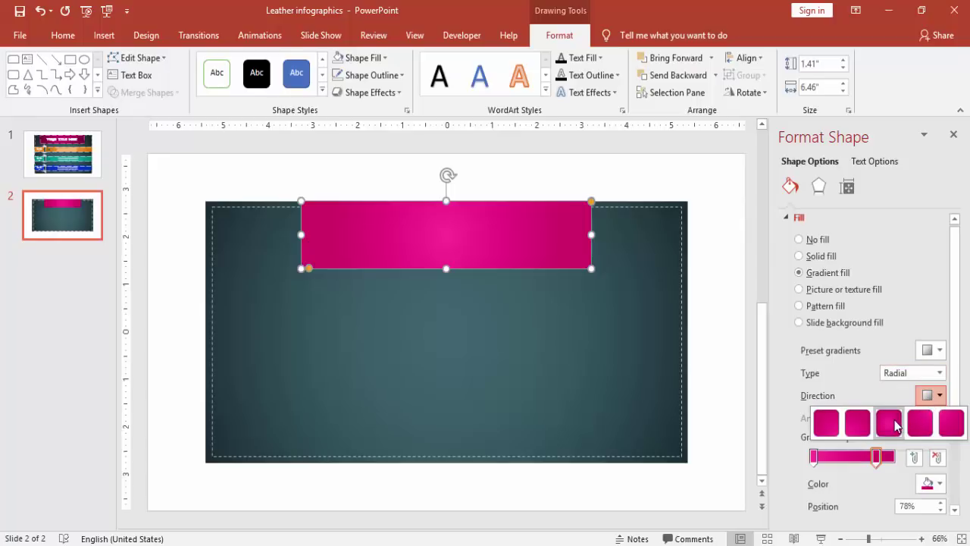
left_click(897, 425)
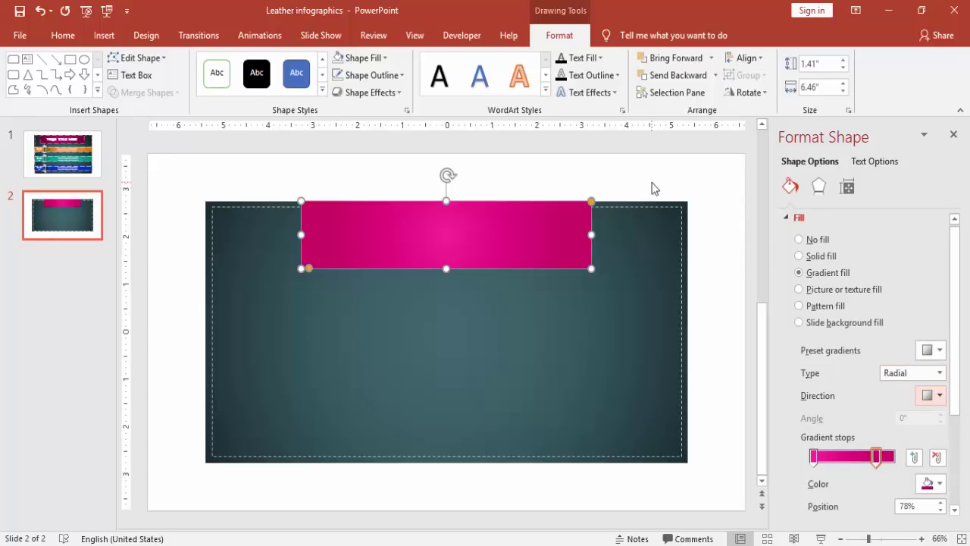
left_click(932, 484)
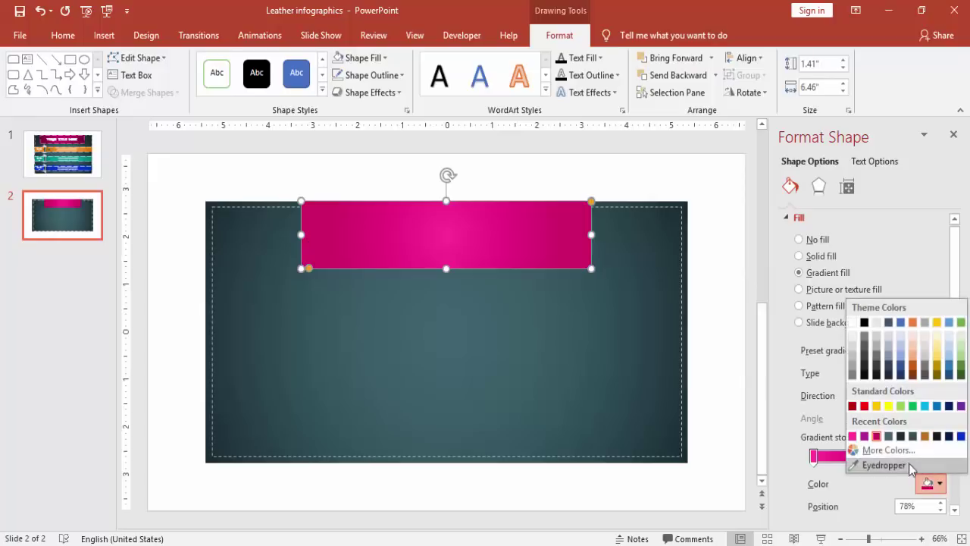
left_click(889, 449)
left_click_drag(527, 241, 527, 245)
left_click(583, 149)
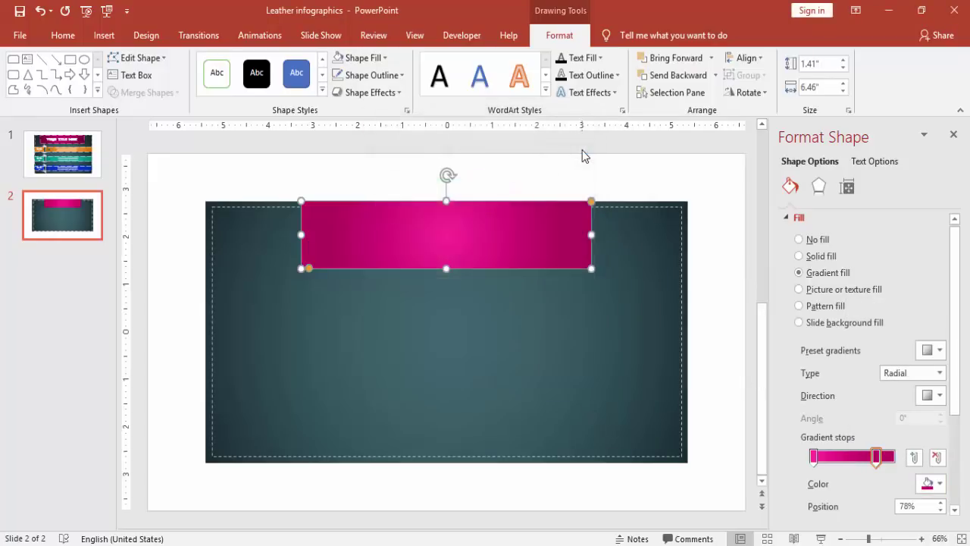
left_click(633, 174)
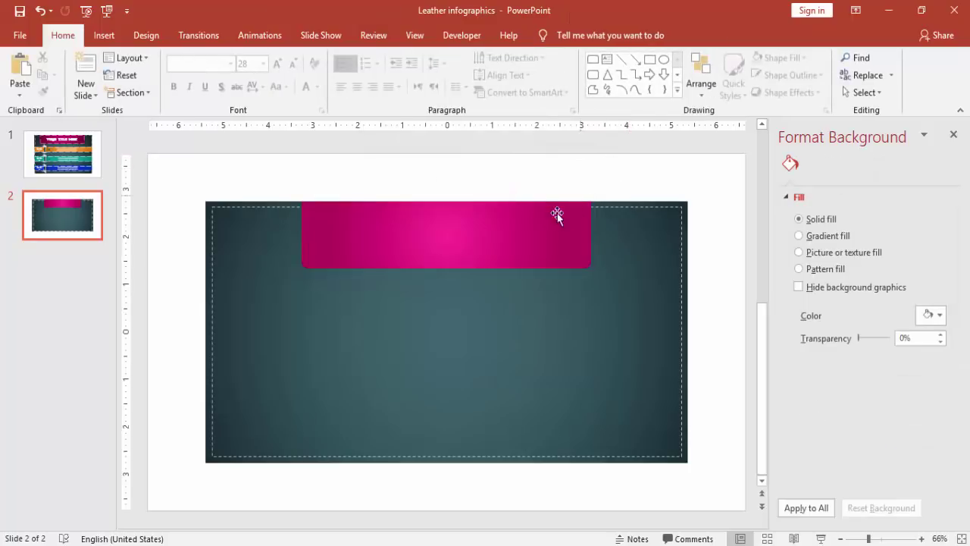
Duplicate the tab and give the copy a light dashed outline with no fill
left_click(533, 227)
left_click_drag(533, 227, 535, 278)
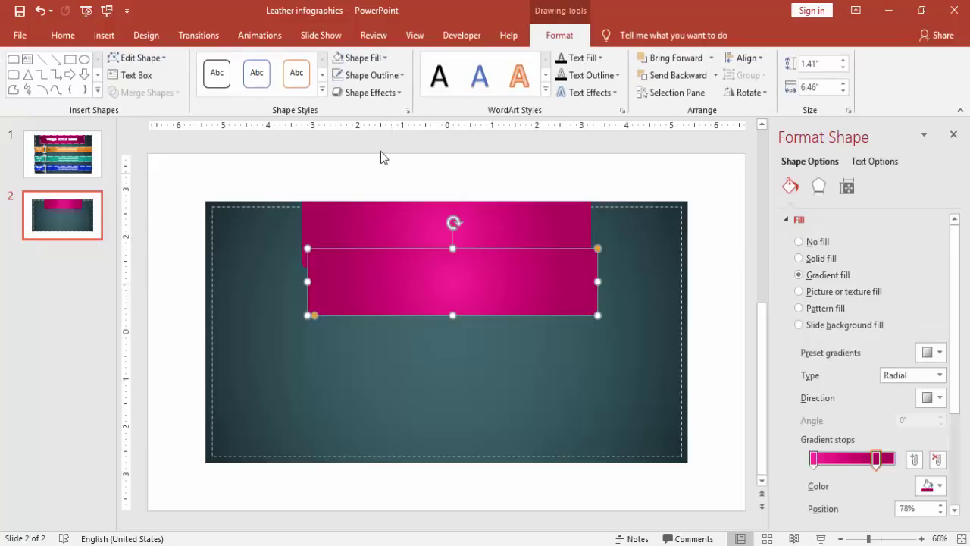
left_click(387, 82)
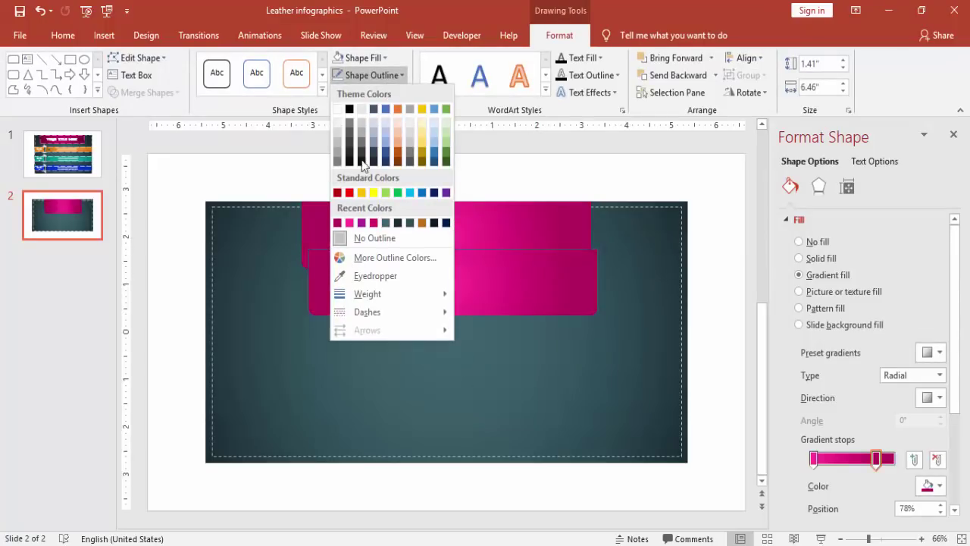
left_click(340, 122)
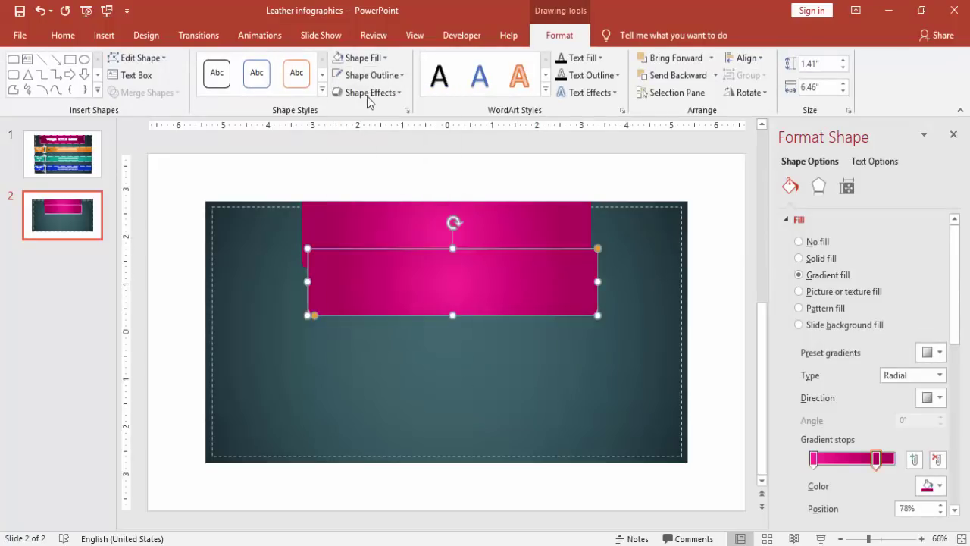
left_click(379, 75)
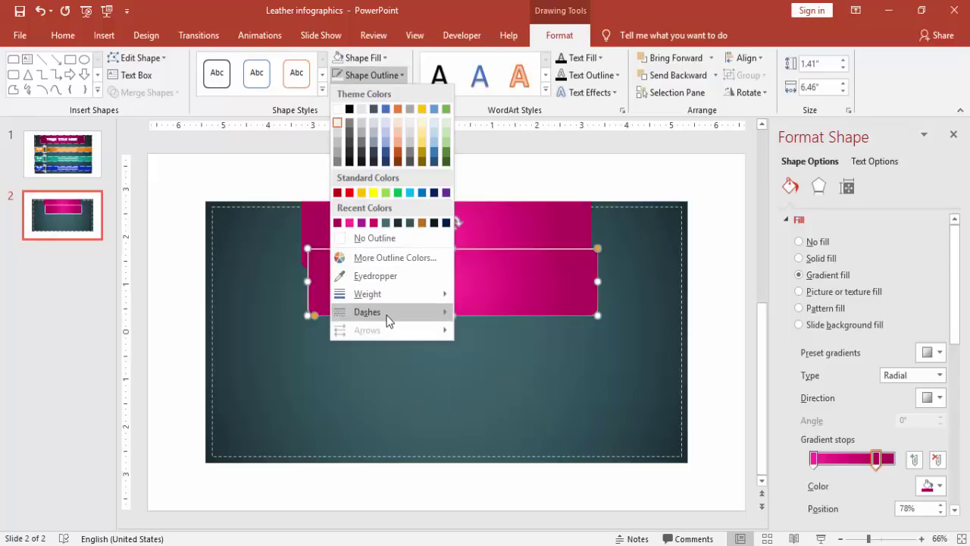
mouse_move(413, 319)
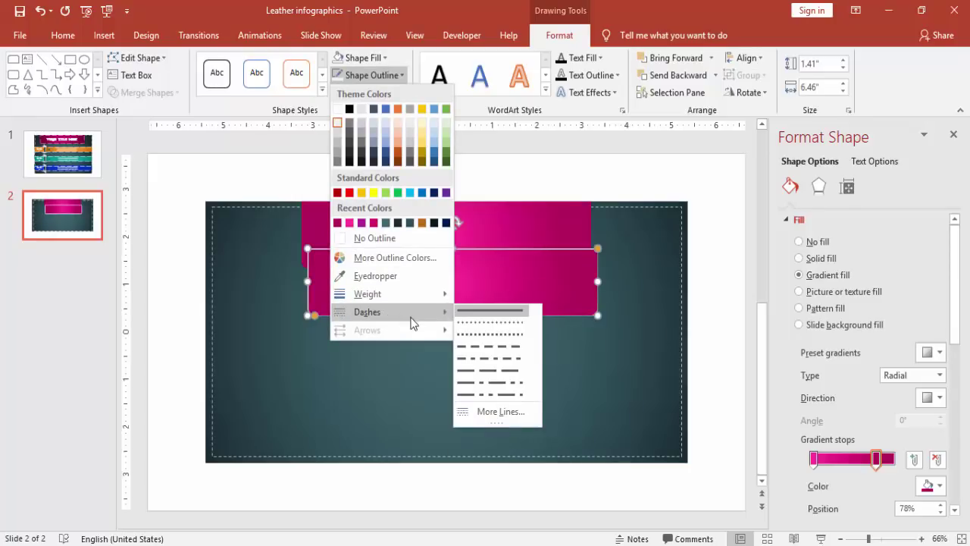
left_click(490, 348)
left_click(362, 58)
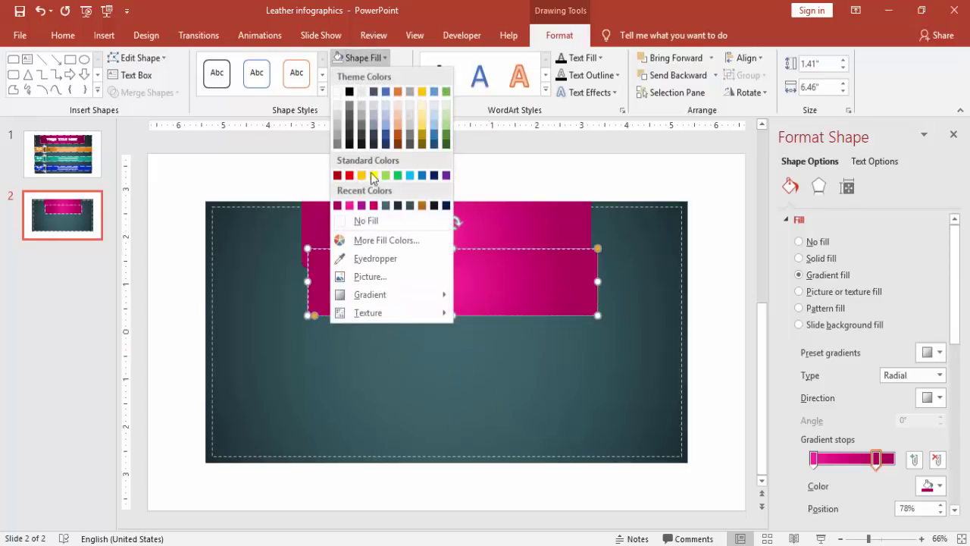
left_click(372, 219)
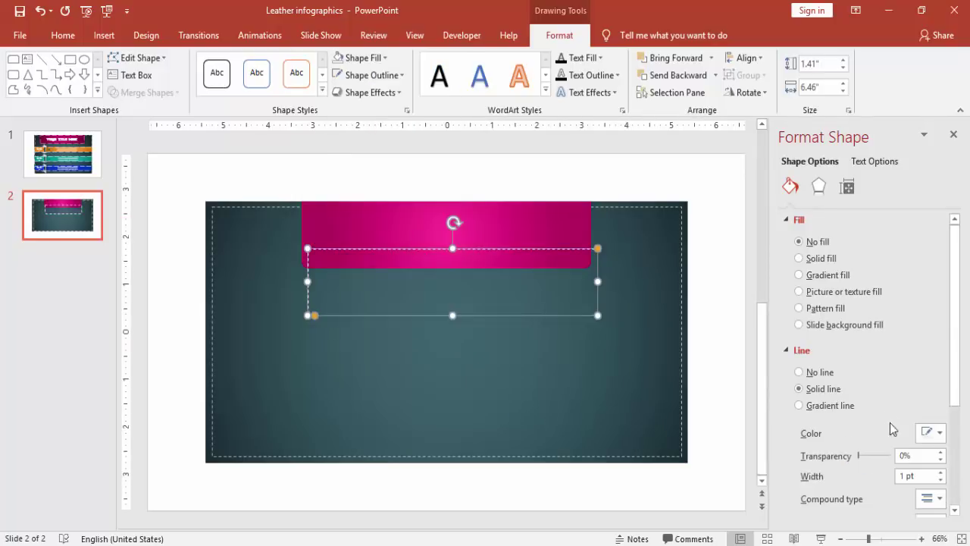
Make the stitch line 32% transparent and fit it at 1.16" by 6.22" inside the tab
left_click_drag(862, 454, 871, 456)
left_click_drag(598, 312, 585, 311)
left_click_drag(523, 248, 520, 204)
left_click_drag(447, 270, 446, 261)
left_click_drag(307, 237, 304, 238)
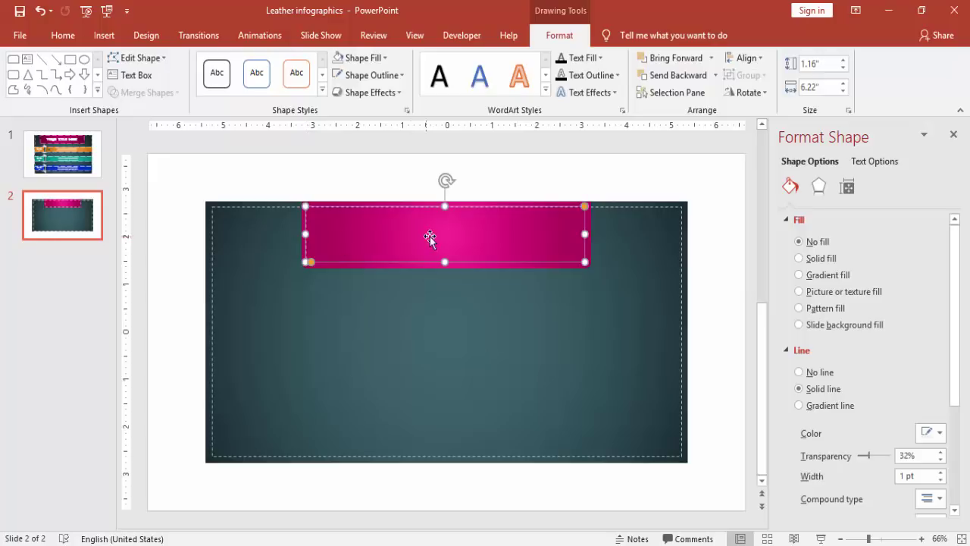
left_click(507, 177)
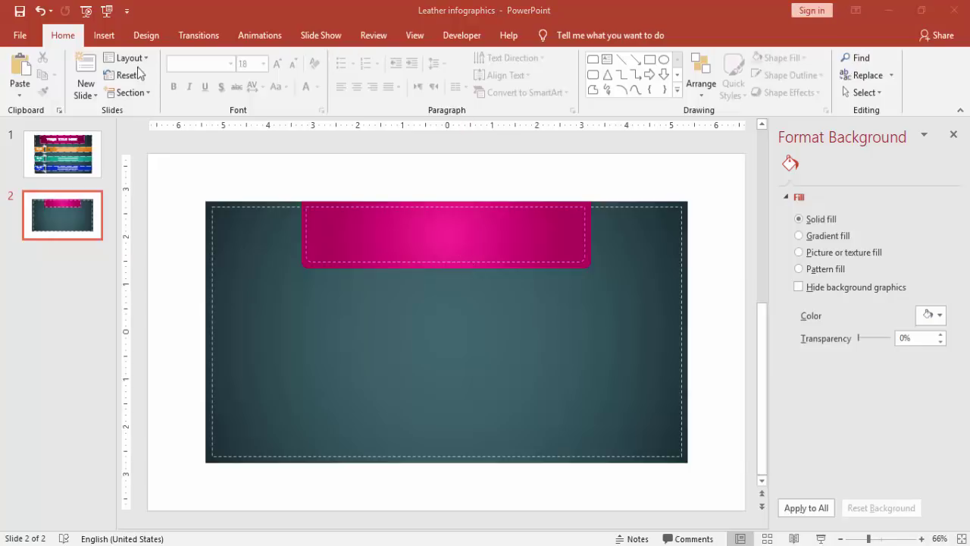
Draw an outline-free rectangle overlapping the teal panel's left edge
left_click(107, 37)
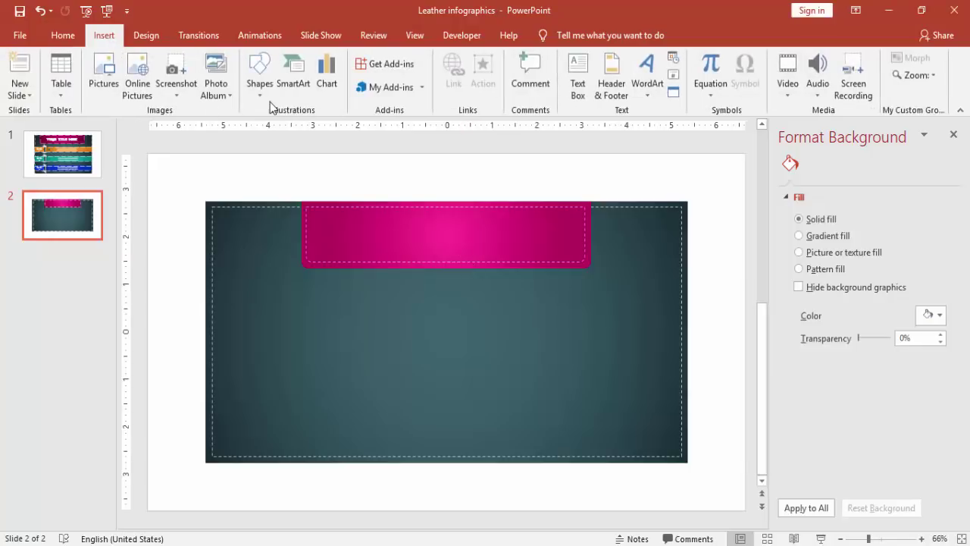
left_click(265, 98)
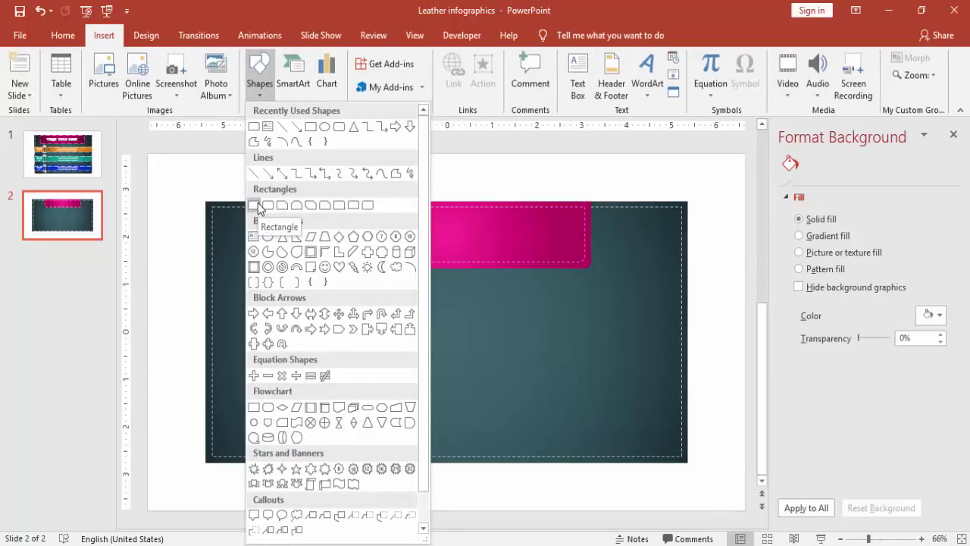
left_click(255, 206)
left_click_drag(203, 282, 264, 306)
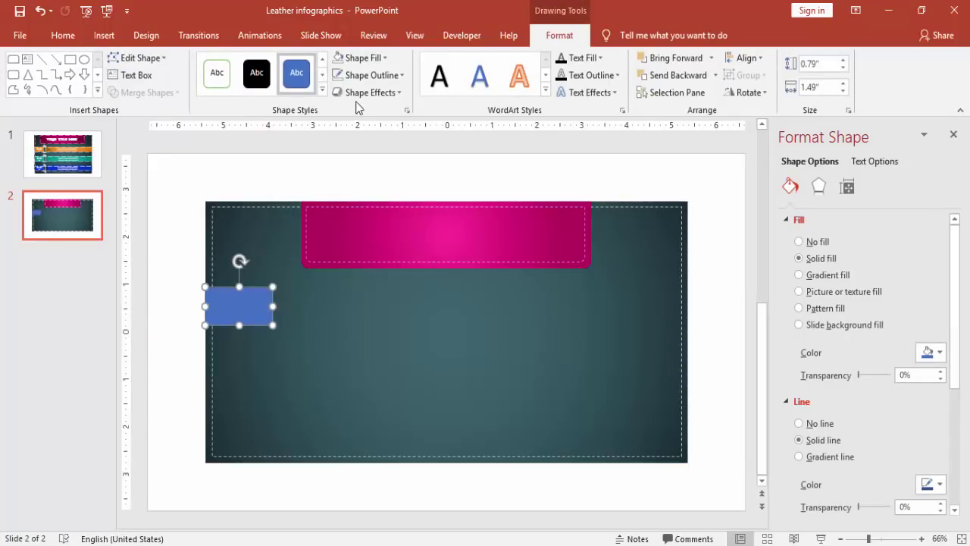
left_click(372, 75)
left_click(374, 239)
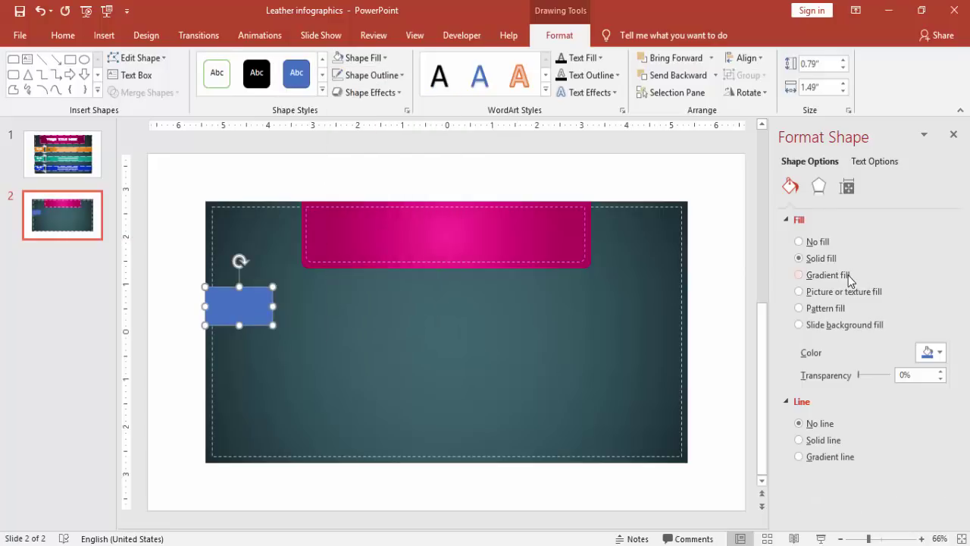
Give the strap an orange gradient fill, with stops moved to 3% and 91%
left_click(827, 275)
left_click_drag(765, 382, 606, 372)
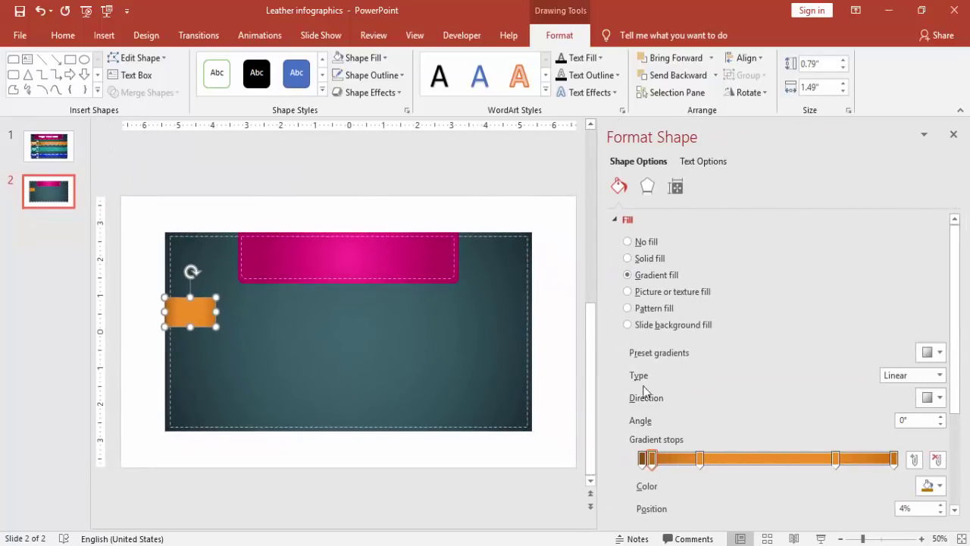
left_click(895, 459)
left_click(931, 486)
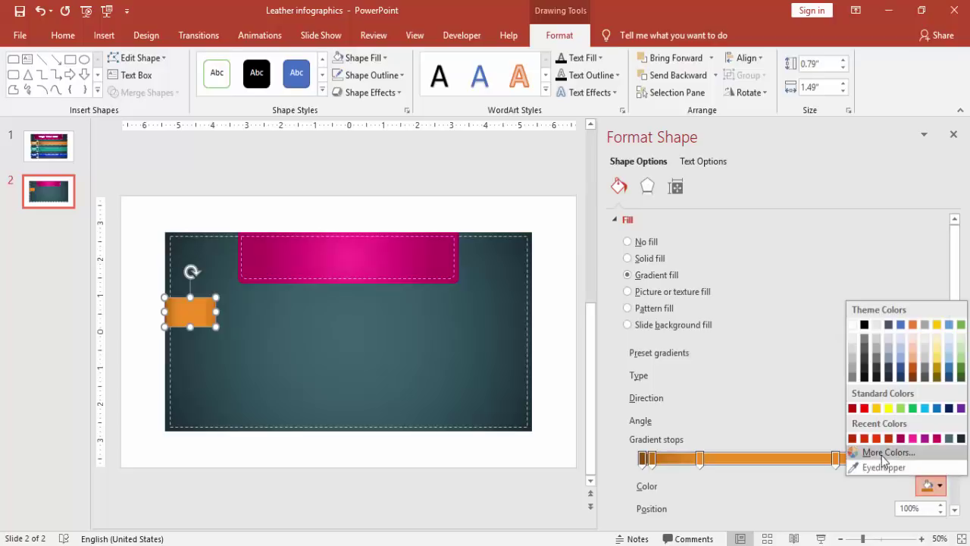
left_click(854, 450)
left_click(525, 237)
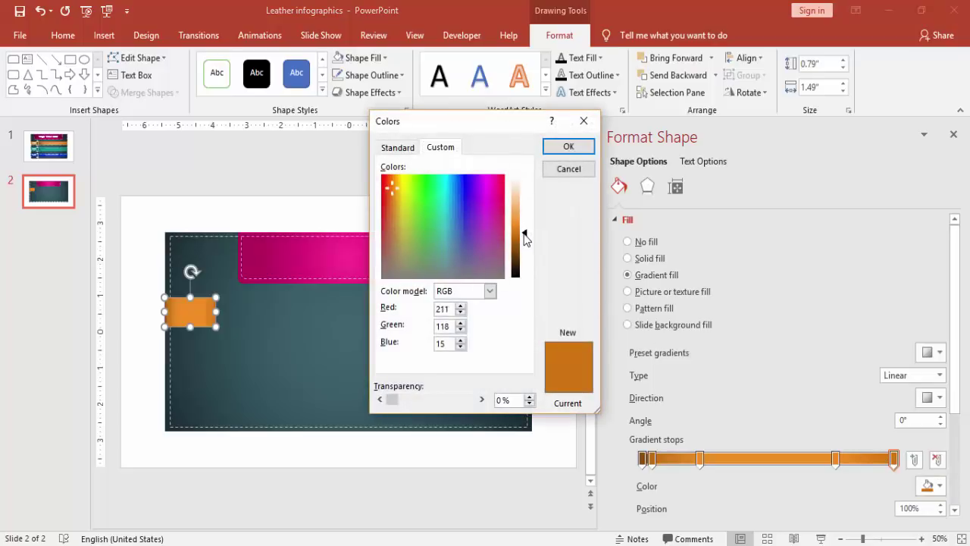
left_click(565, 149)
left_click(835, 460)
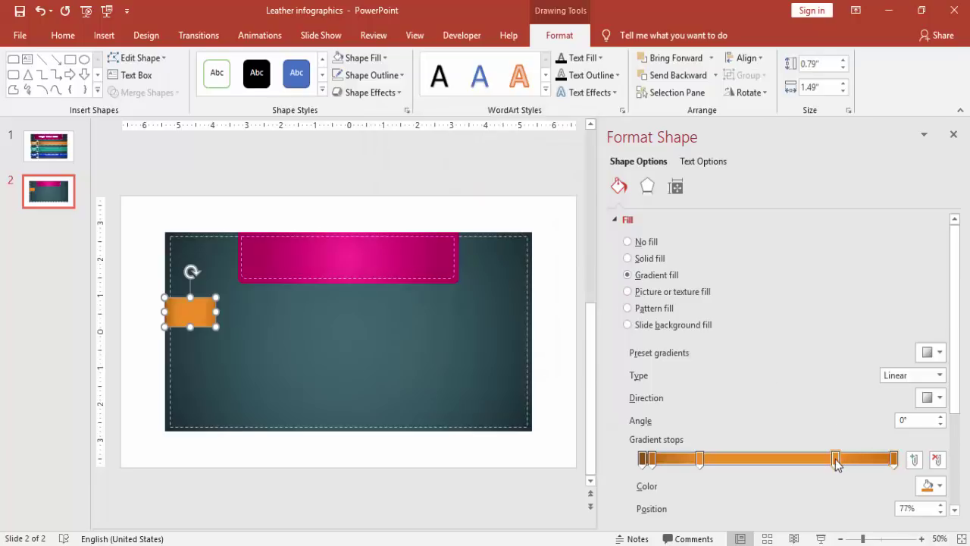
left_click(642, 460)
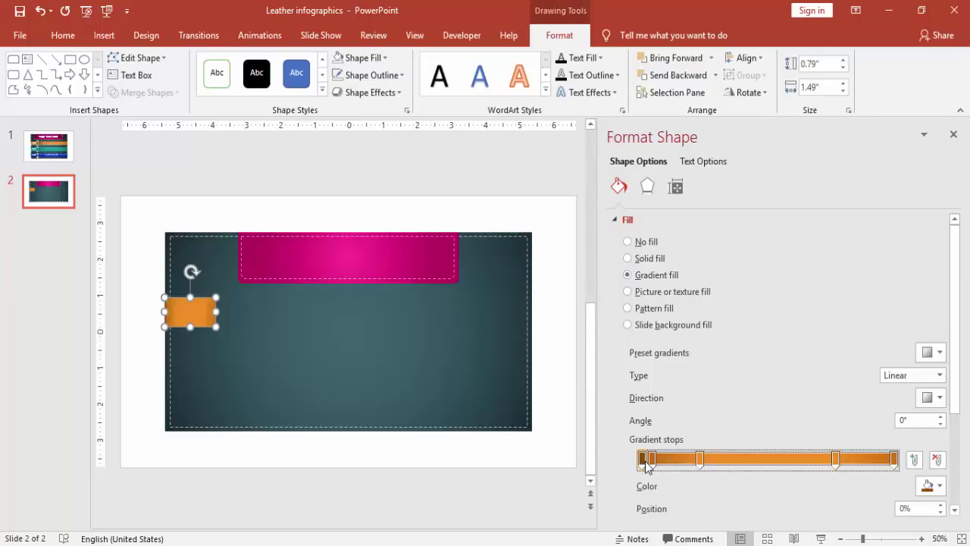
mouse_move(650, 461)
left_mouse_down()
mouse_move(670, 461)
mouse_move(651, 464)
left_mouse_up()
left_click_drag(837, 460, 885, 464)
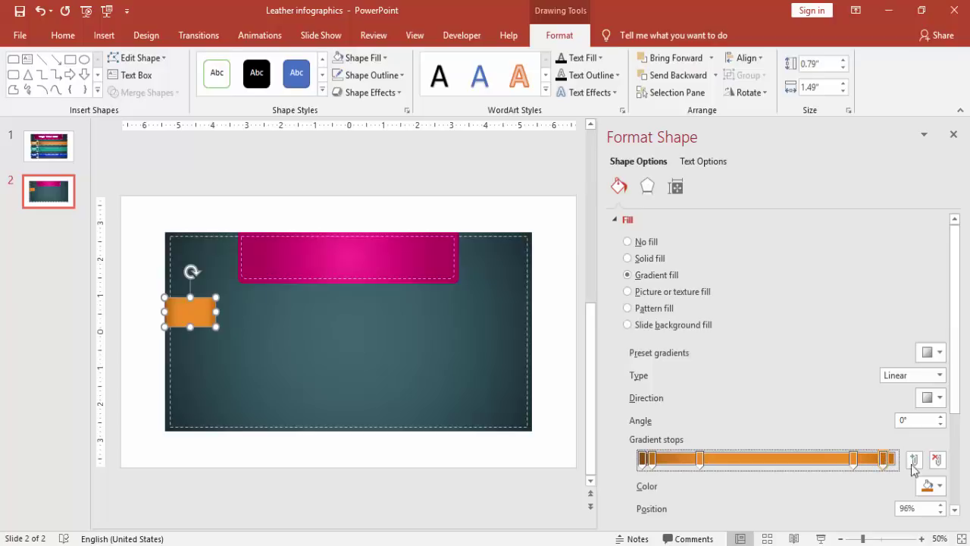
left_click_drag(600, 291, 799, 302)
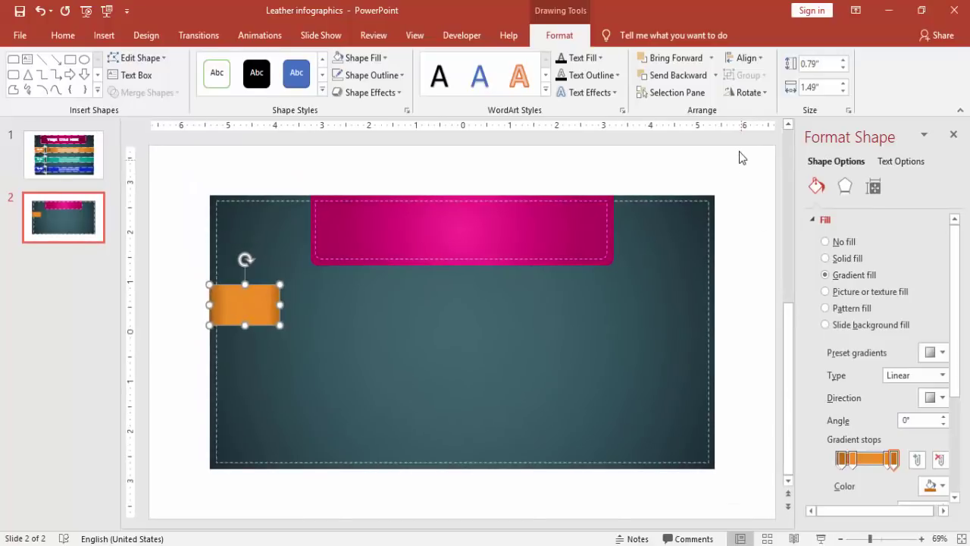
left_click(741, 158)
Pick the Frame shape from the Basic Shapes gallery
left_click(119, 39)
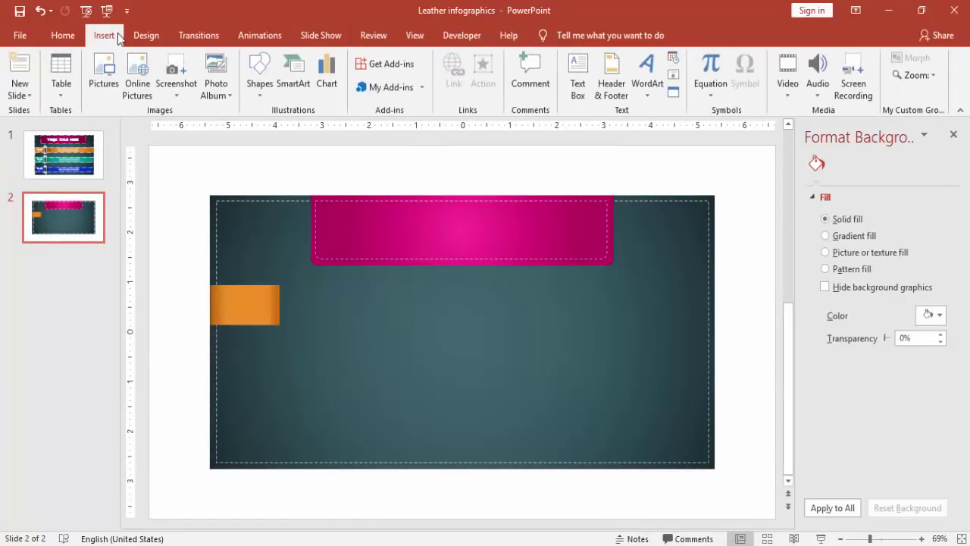
left_click(255, 94)
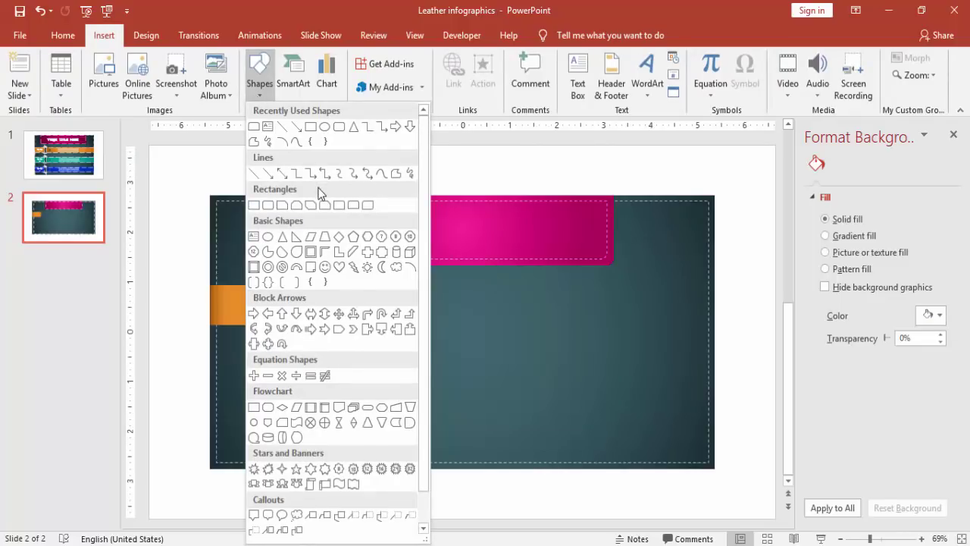
left_click(311, 252)
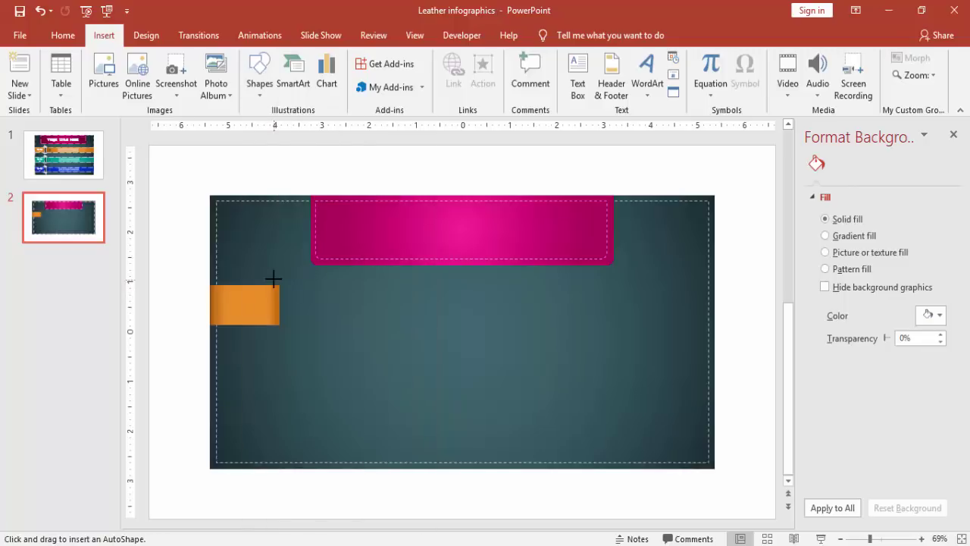
Draw a narrow upright frame at the strap's right end, reposition it, then delete it to redraw
mouse_move(273, 280)
left_mouse_down()
mouse_move(290, 284)
mouse_move(298, 332)
left_mouse_up()
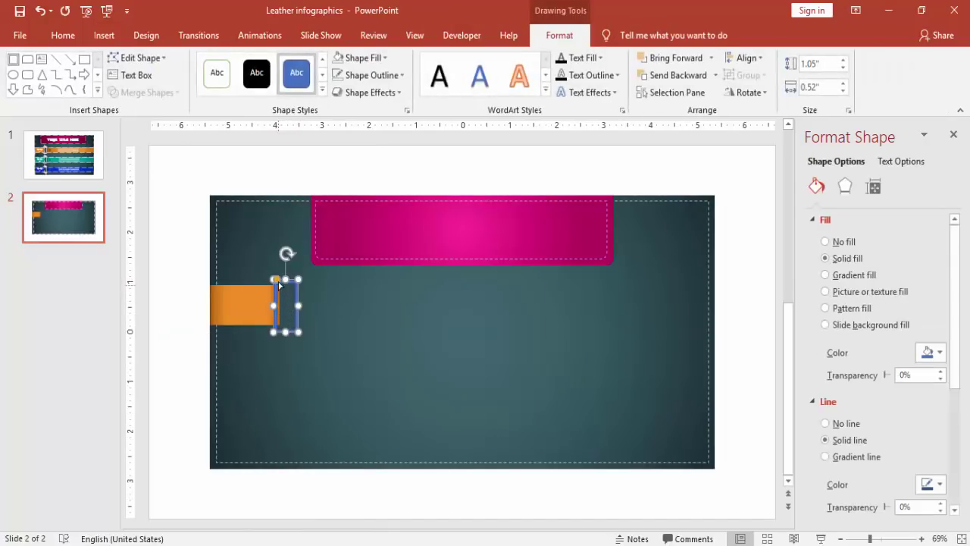
left_click(284, 289)
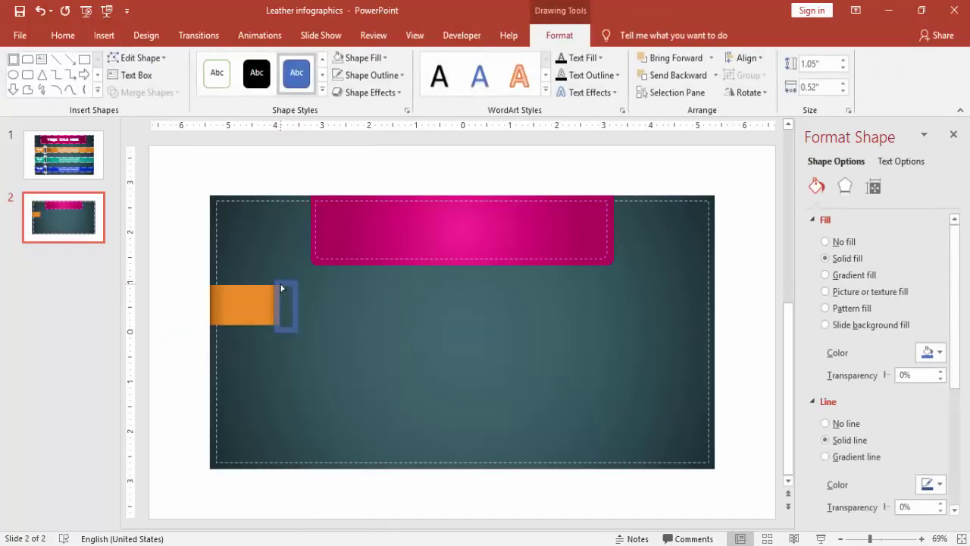
left_click(281, 288)
left_click_drag(288, 291, 296, 332)
key("Delete")
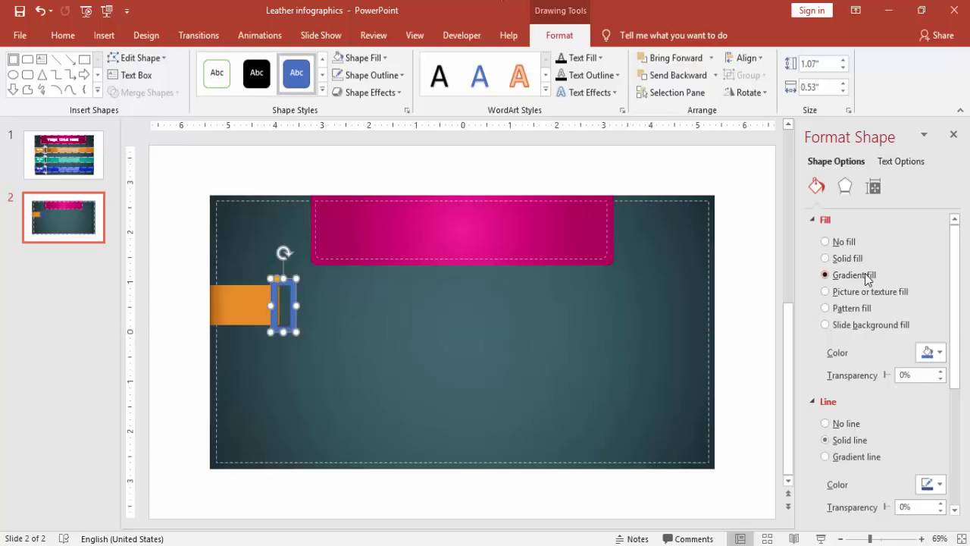
Give the buckle frame a gradient fill and make its first and 96% stops grey
left_click(854, 274)
left_click_drag(797, 433, 704, 431)
left_click(888, 460)
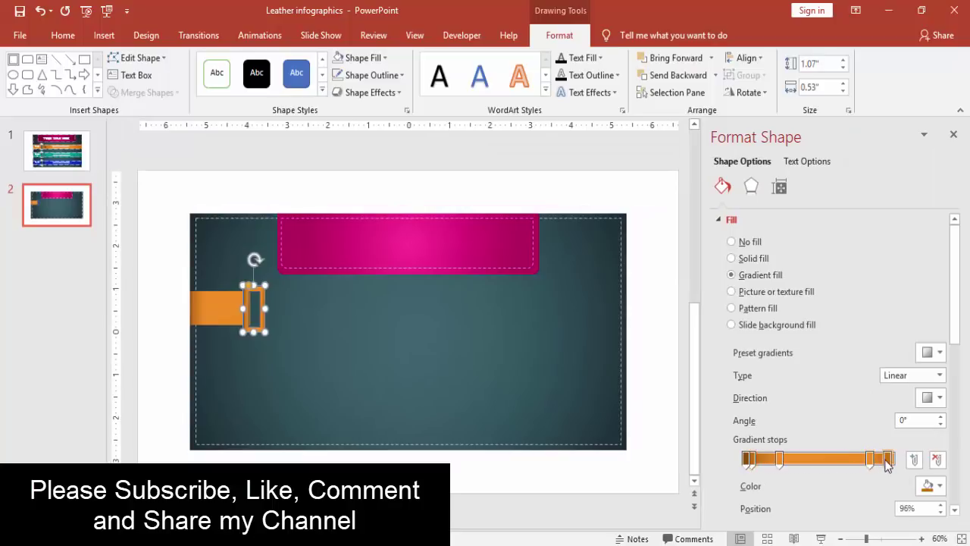
left_click(931, 485)
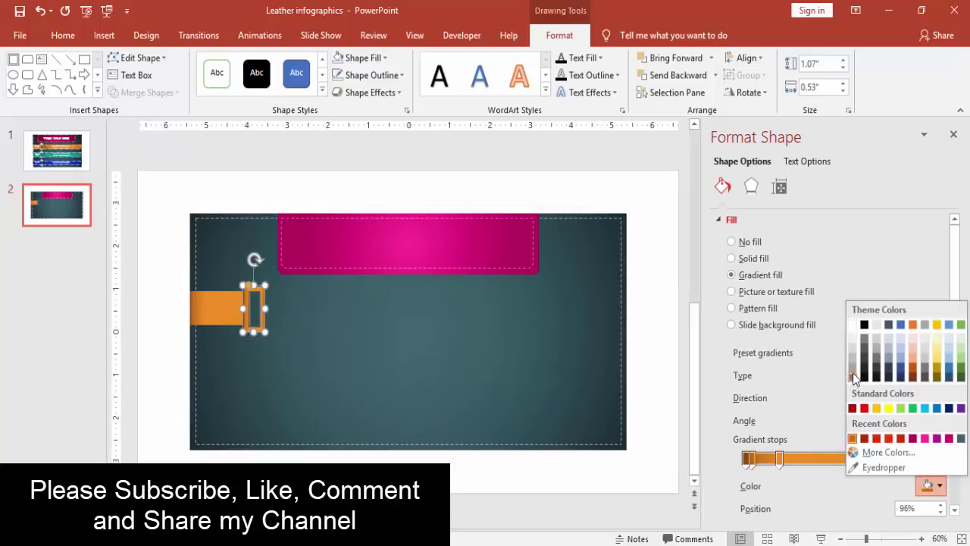
left_click(853, 374)
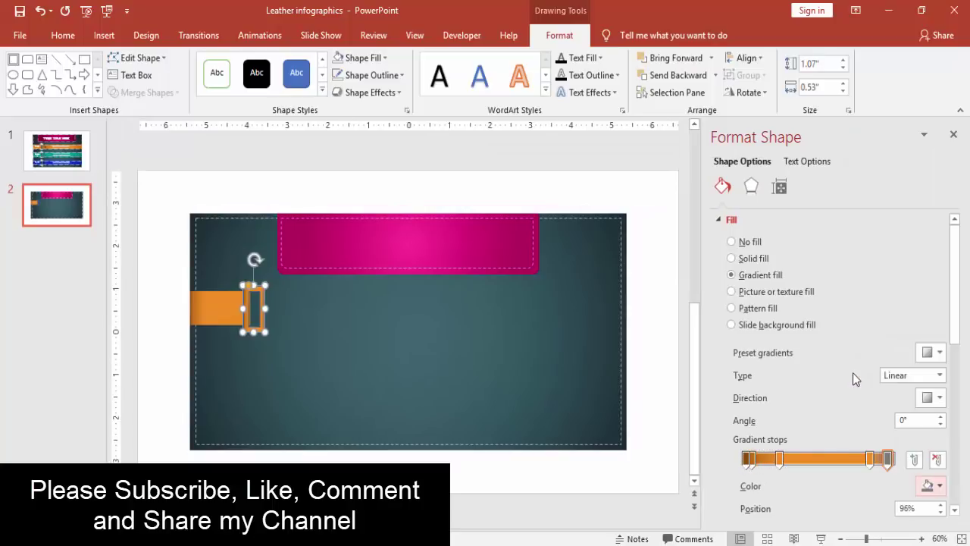
left_click(747, 458)
left_click(932, 486)
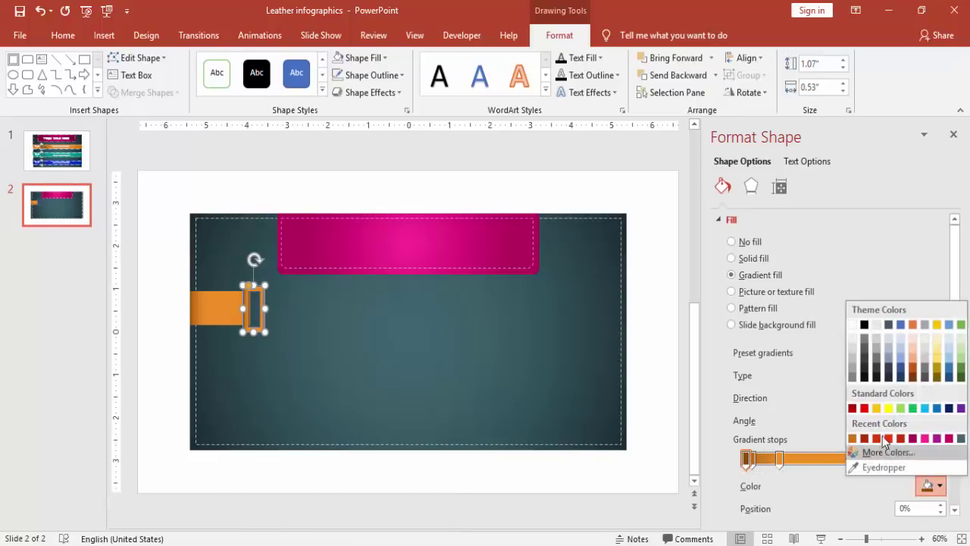
left_click(852, 375)
Add a white gradient stop at 32%, and make the 84% stop white, moving it to 70%
left_click(760, 463)
left_click_drag(781, 460, 793, 460)
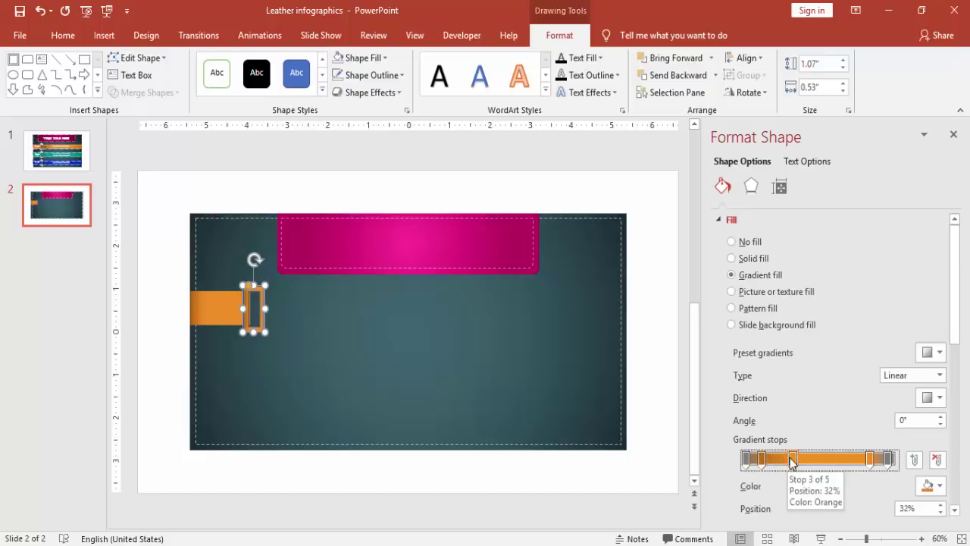
left_click(931, 486)
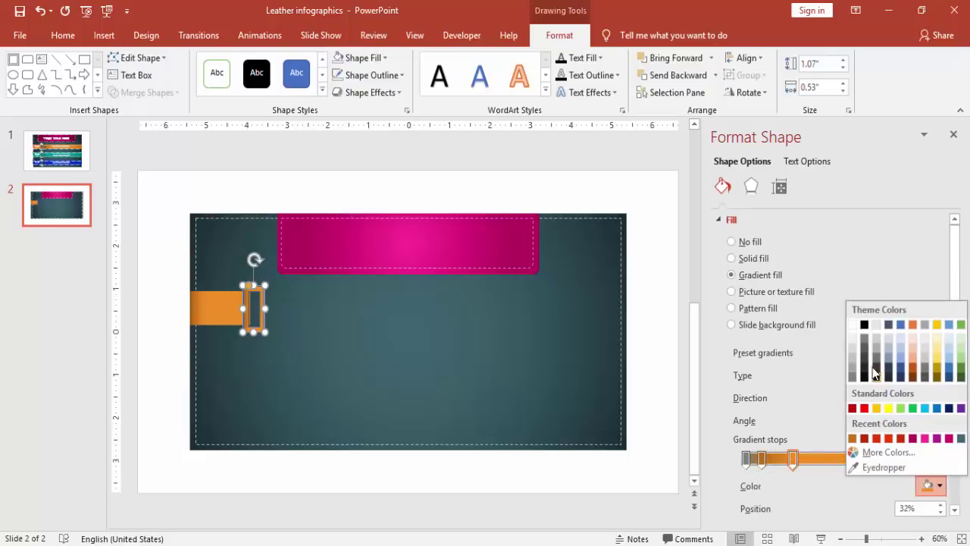
left_click(851, 326)
left_click(870, 458)
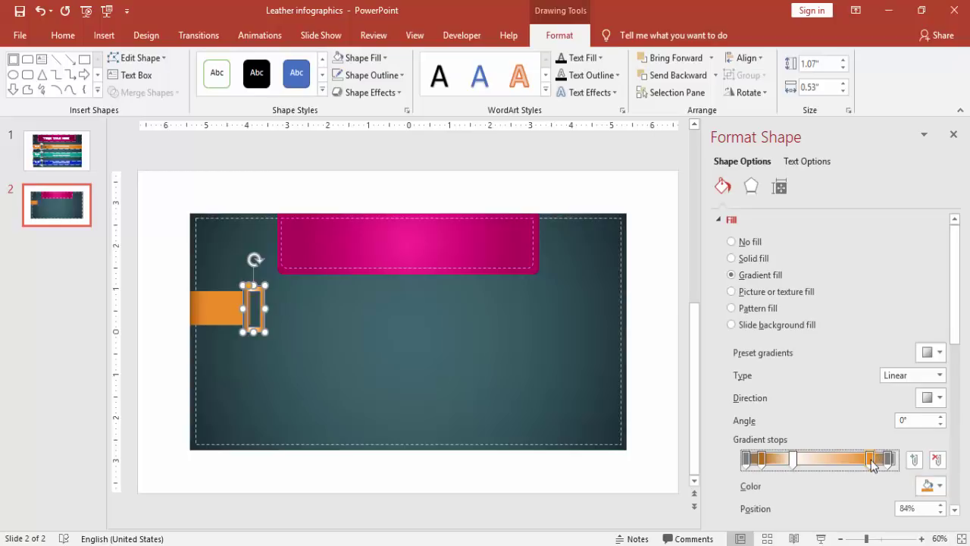
left_click(929, 486)
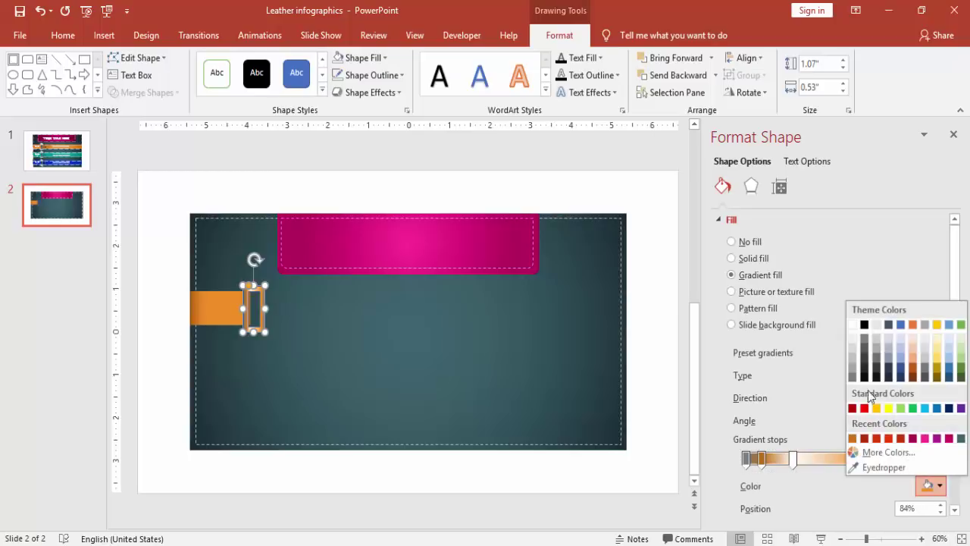
left_click(852, 326)
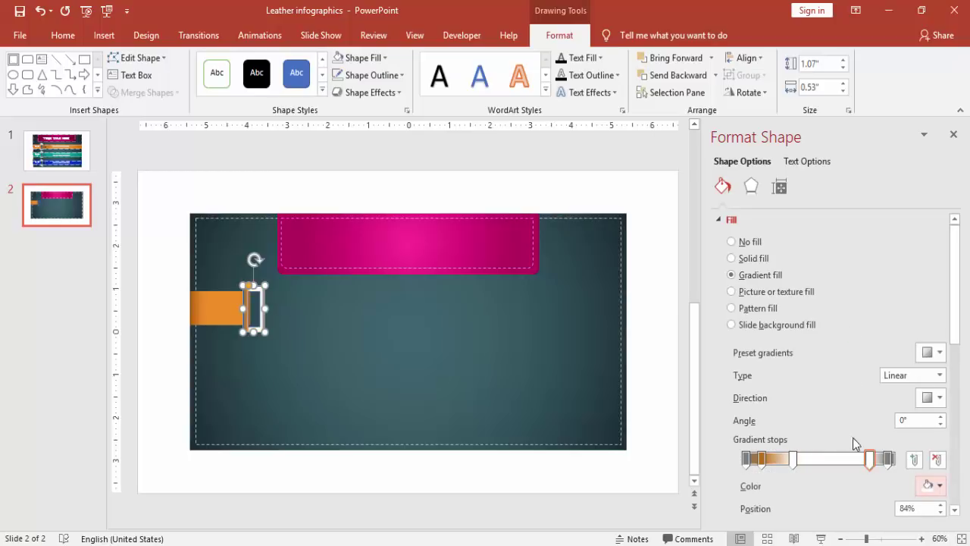
left_click_drag(871, 458, 849, 458)
Set a light grey stop at 18%, lighten the 82% stop, and shift stops to 22% and 62%
left_click_drag(763, 458, 771, 458)
left_click(929, 486)
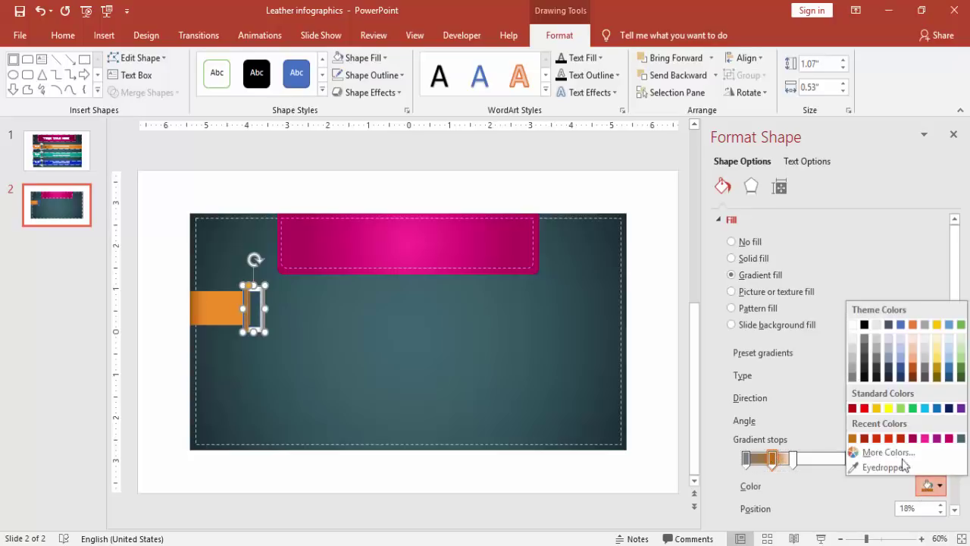
left_click(855, 340)
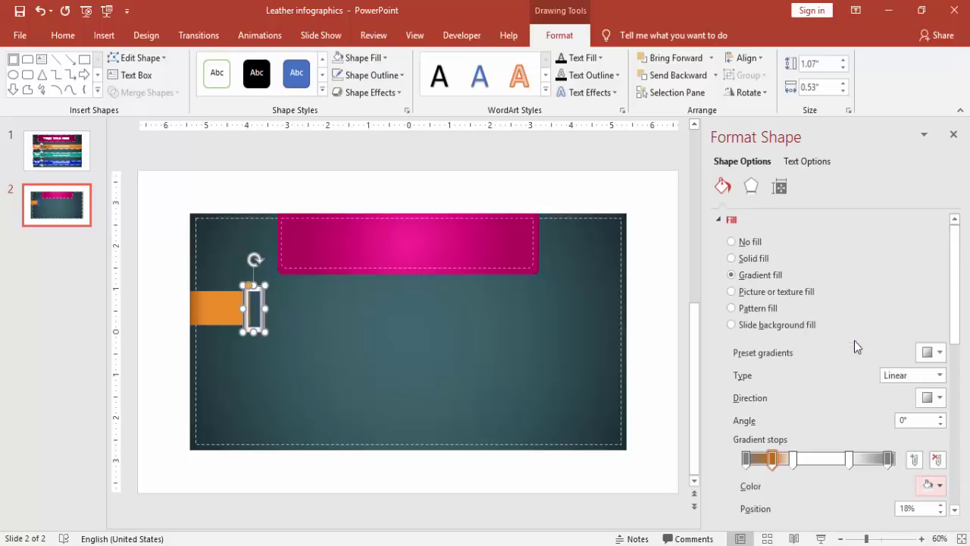
left_click(870, 458)
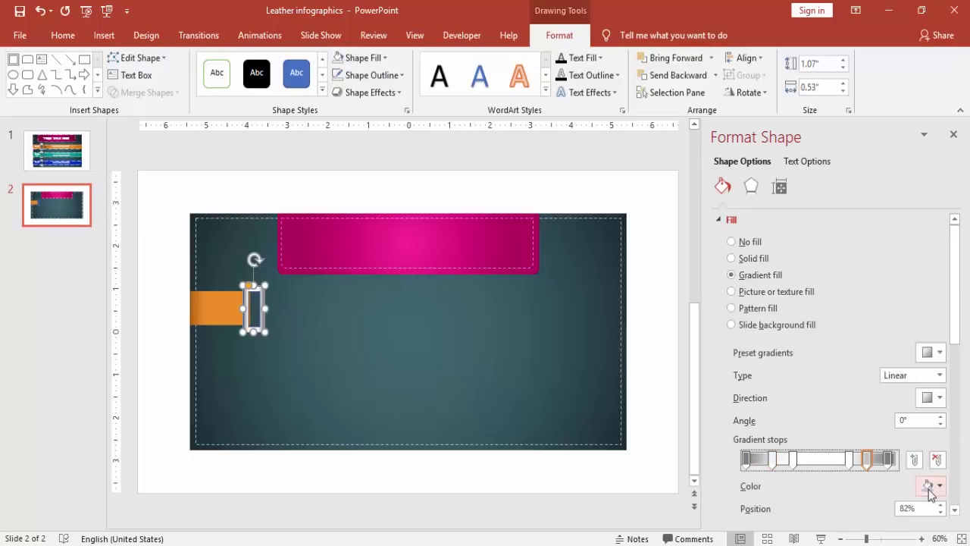
left_click(930, 486)
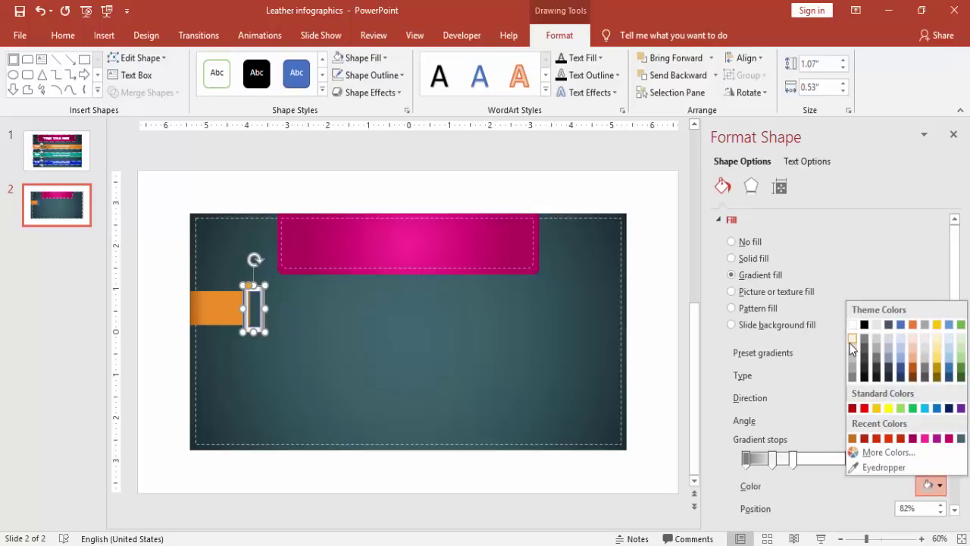
left_click(852, 339)
left_click_drag(795, 457, 777, 457)
left_click_drag(845, 459, 838, 463)
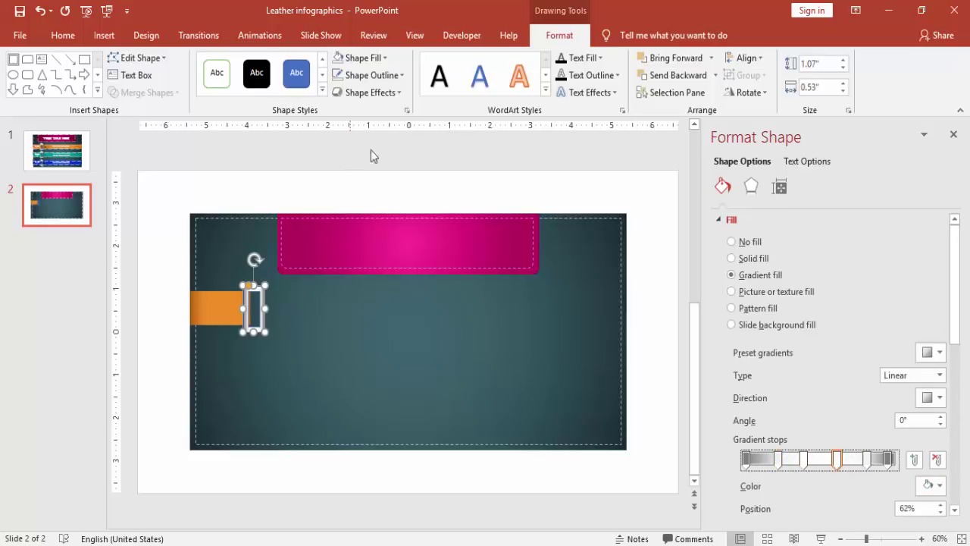
Remove the buckle's outline with No Outline
left_click(399, 78)
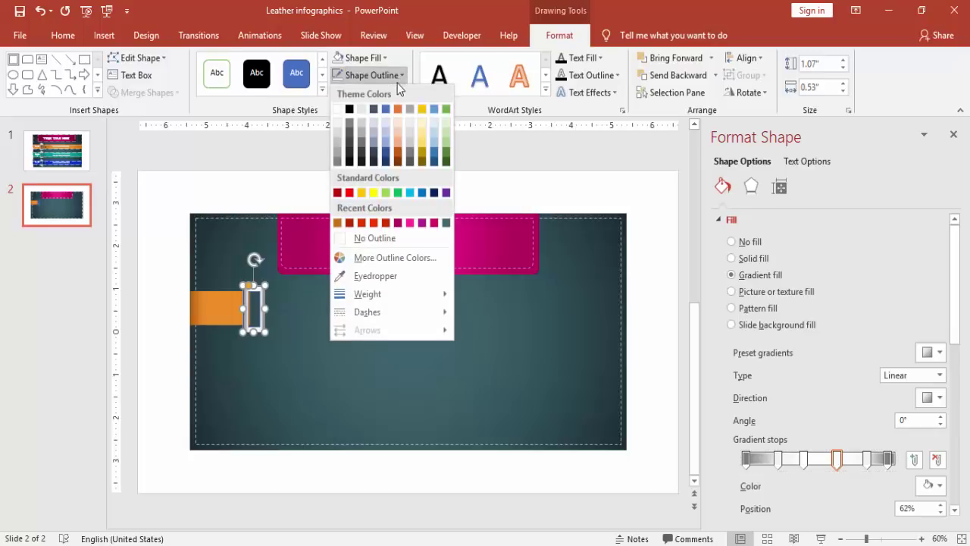
left_click(393, 238)
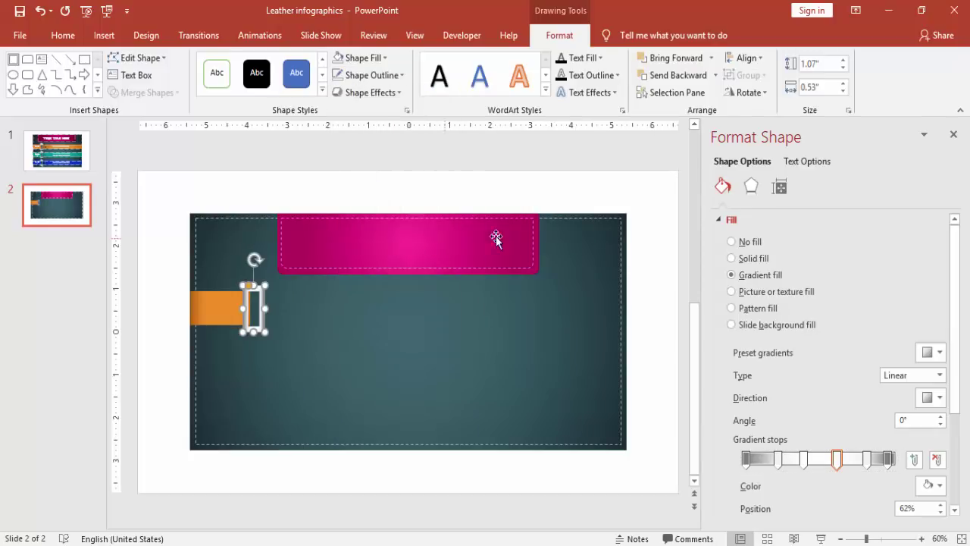
left_click(557, 157)
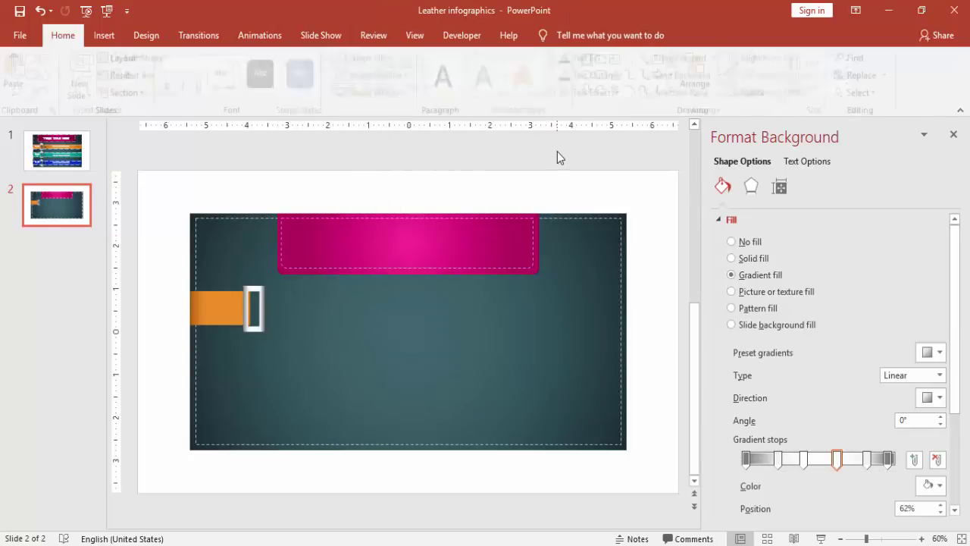
Send the buckle one layer backward so it sits behind the strap's end
left_click(263, 313)
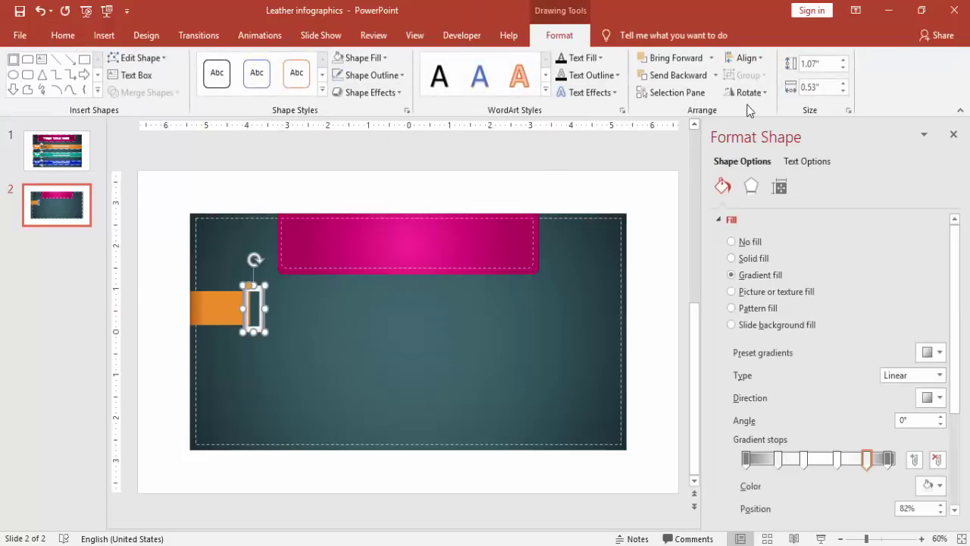
left_click(714, 75)
left_click(702, 110)
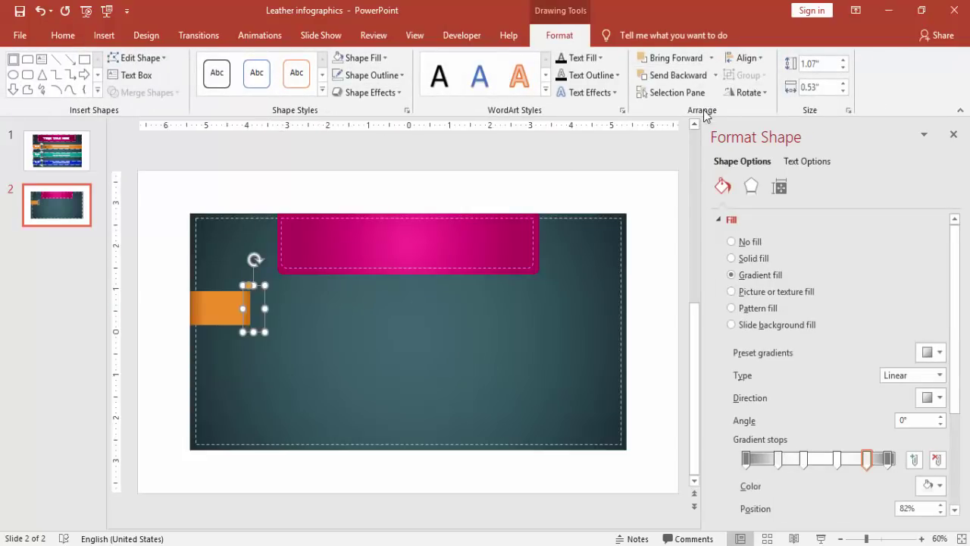
key("ctrl+z")
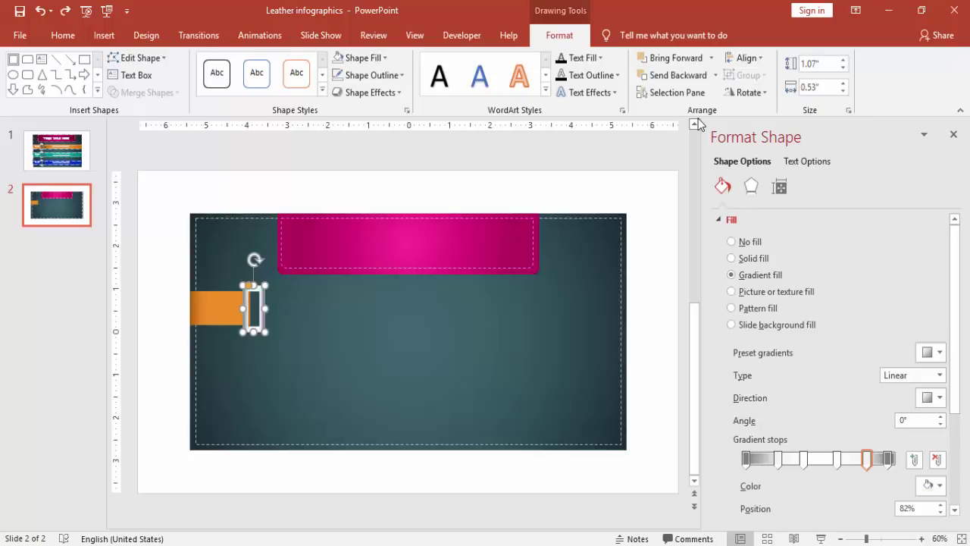
left_click(694, 76)
left_click(604, 143)
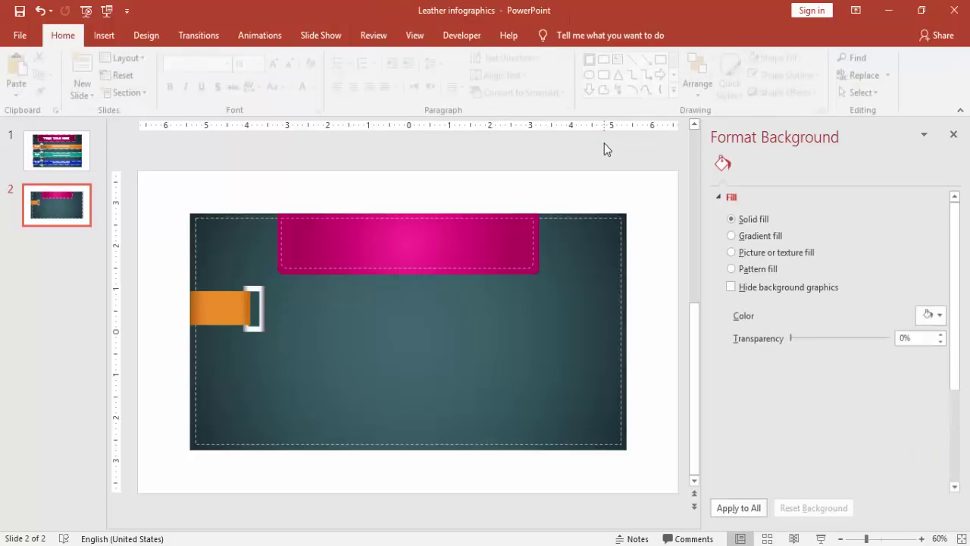
Give the short orange strap an Outer preset drop shadow with a larger blur
left_click(236, 303)
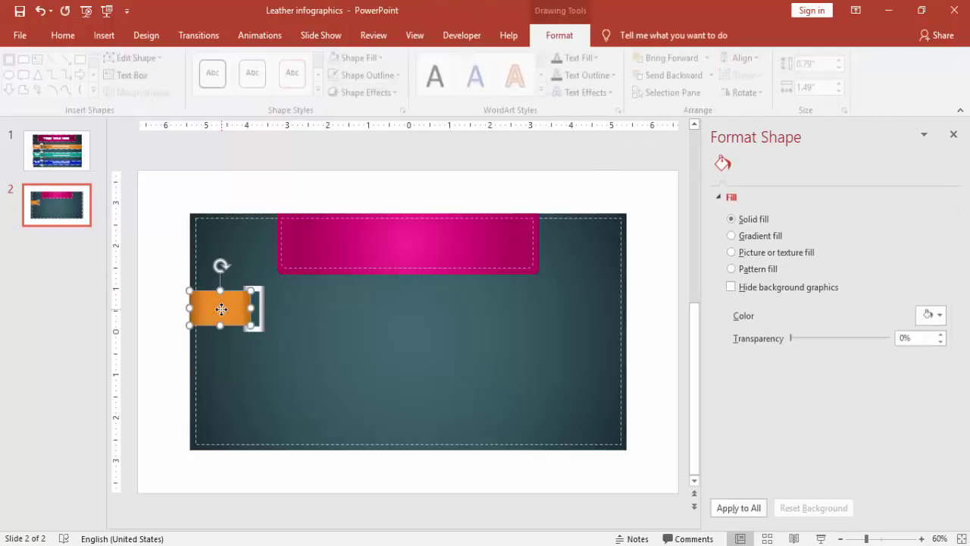
left_click(751, 186)
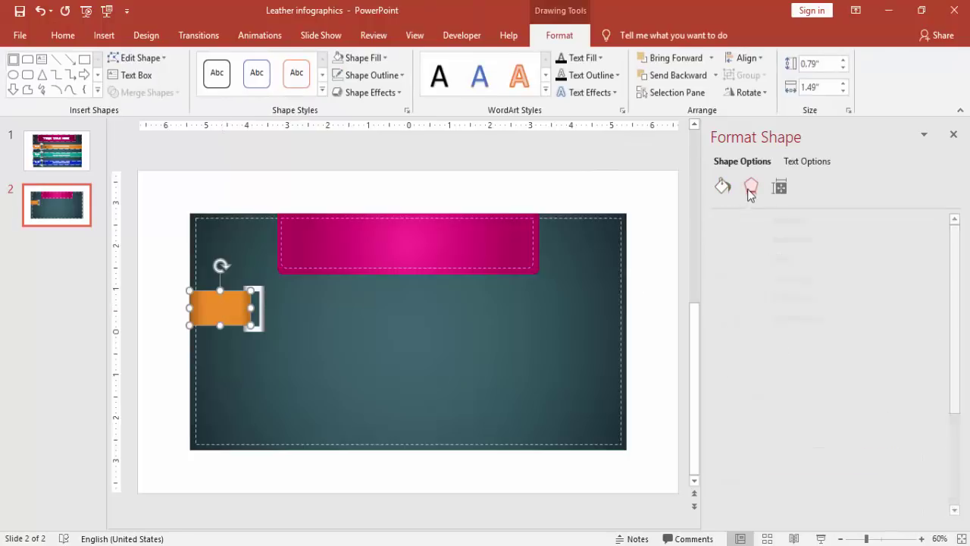
left_click(822, 221)
left_click(922, 244)
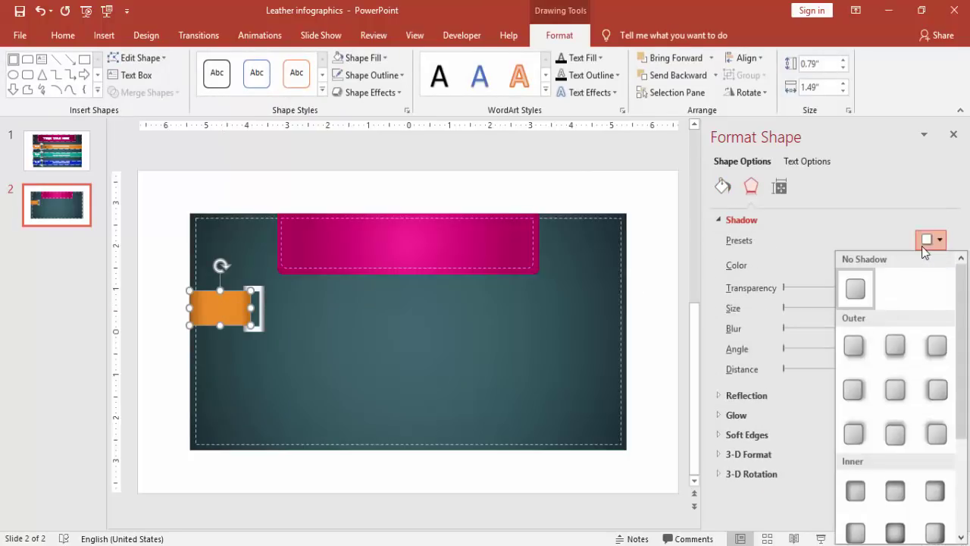
left_click(895, 345)
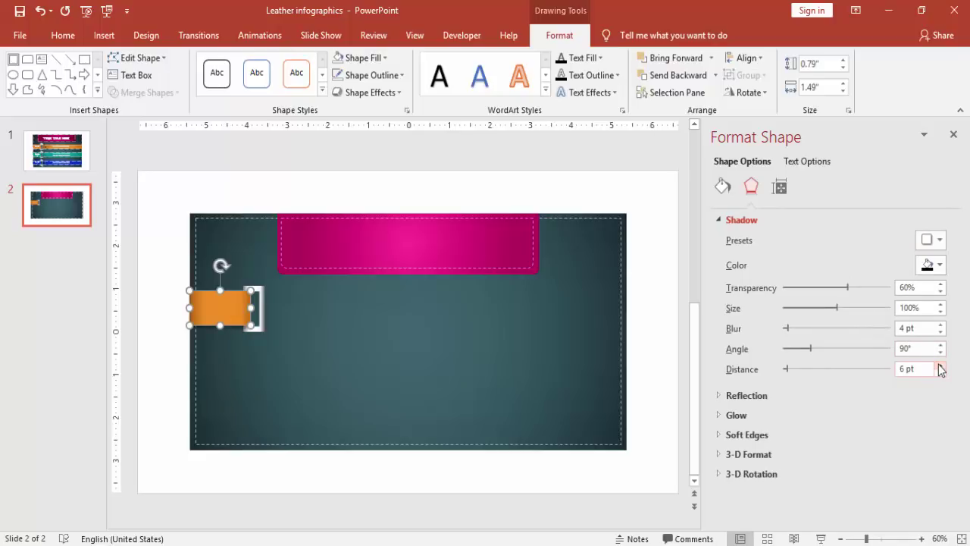
left_click(941, 324)
left_click(940, 324)
left_click(941, 324)
left_click(940, 324)
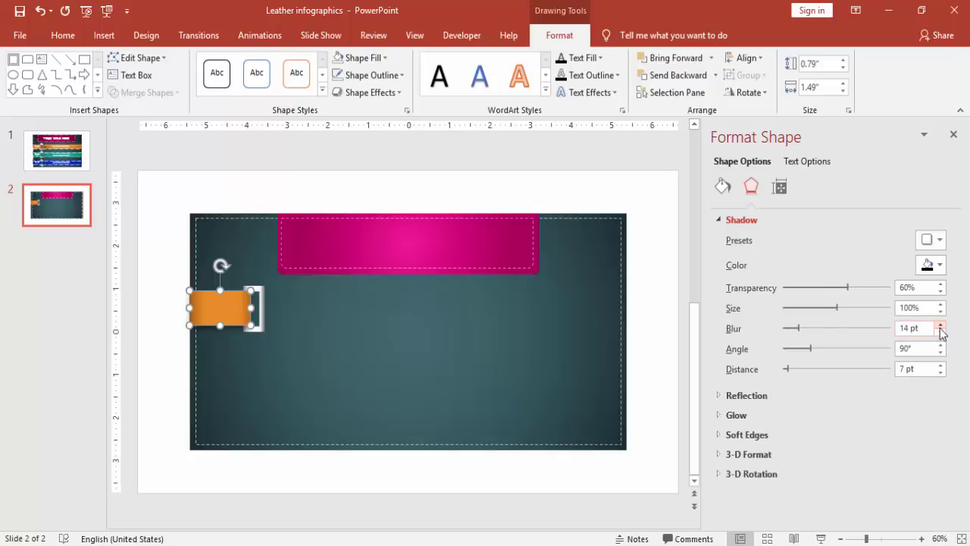
Give the silver buckle an Offset: Bottom shadow with increased distance
left_click(262, 290)
left_click(933, 246)
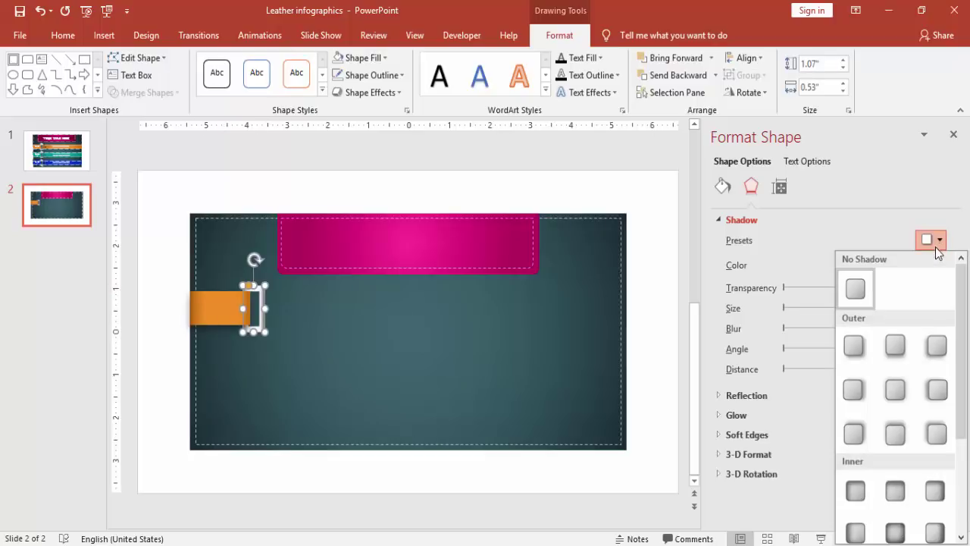
left_click(904, 347)
left_click(941, 365)
left_click(457, 184)
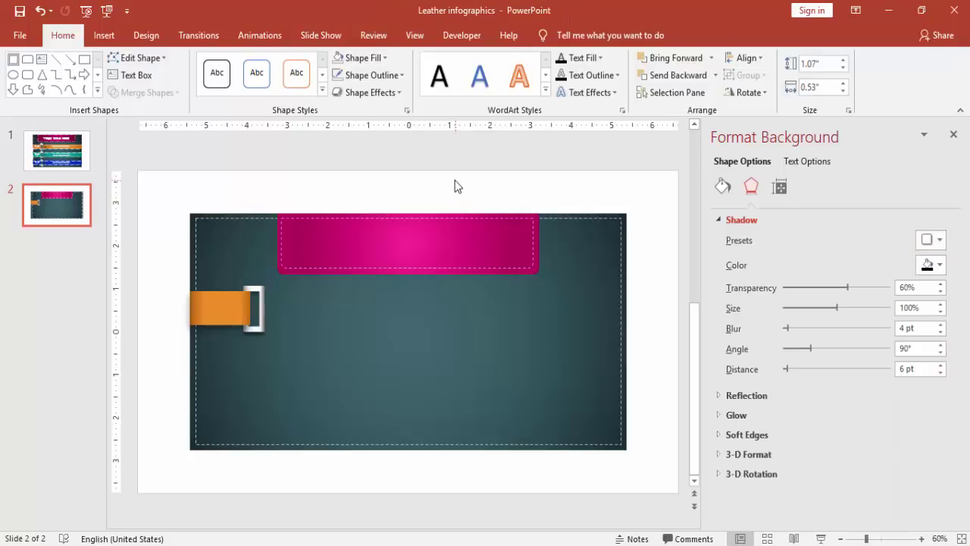
left_click(216, 302)
Ctrl-drag a copy of the short orange strap past the buckle toward the panel's right edge
left_click_drag(219, 300, 626, 306)
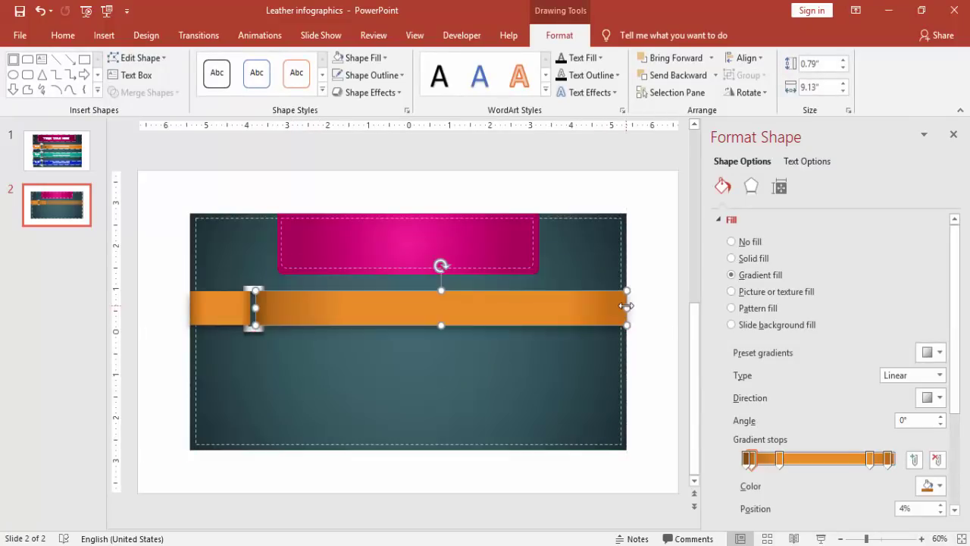
left_click(641, 311)
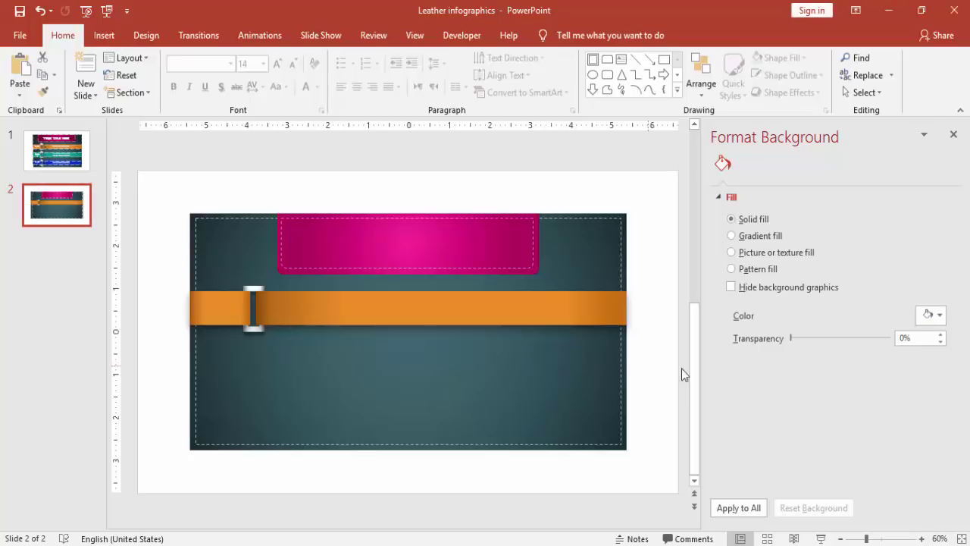
Duplicate the short strap piece and give the copy a white dashed outline
left_click(230, 295)
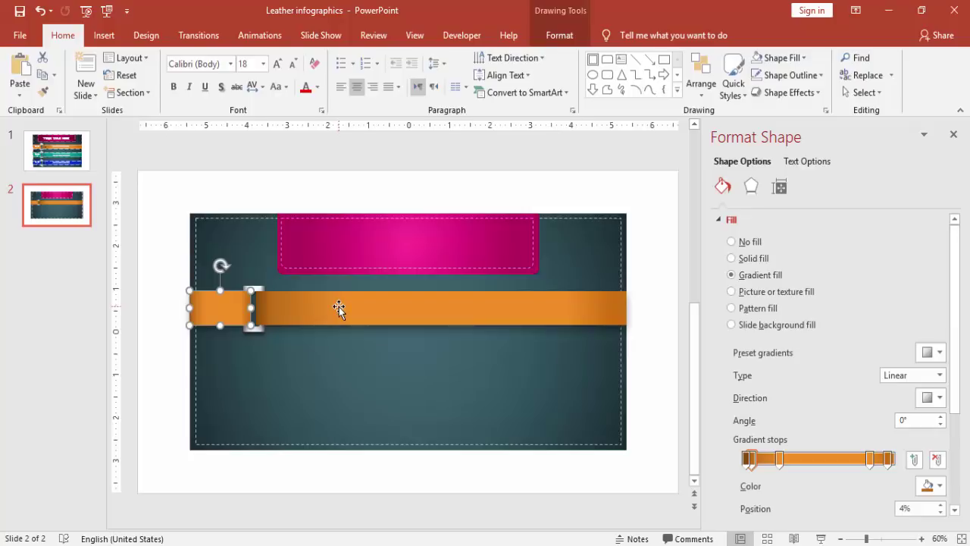
left_click_drag(257, 309, 327, 383)
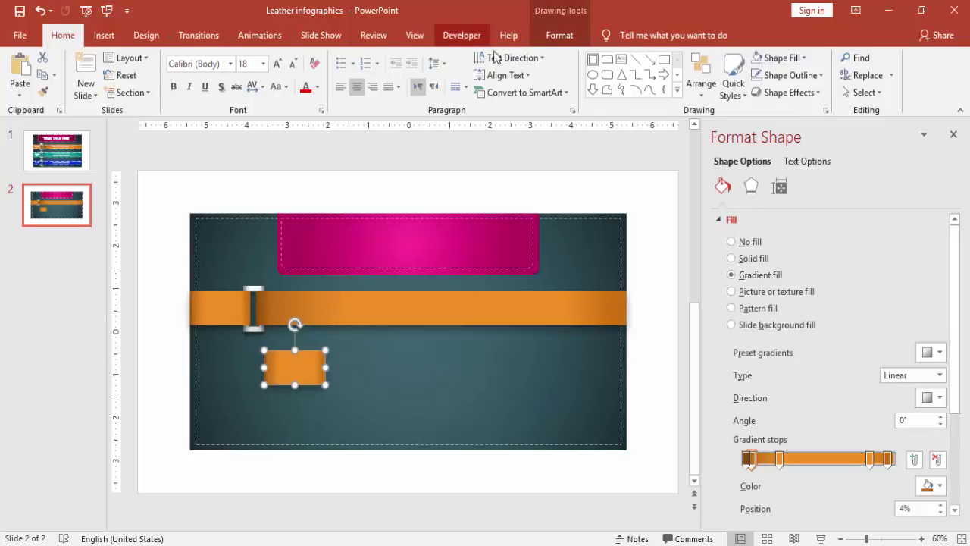
left_click(559, 35)
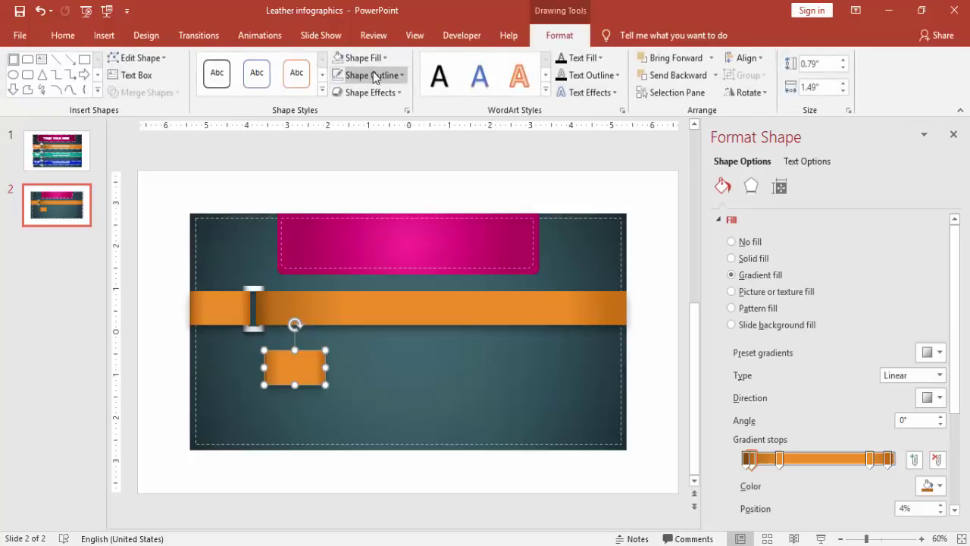
left_click(400, 75)
left_click(334, 125)
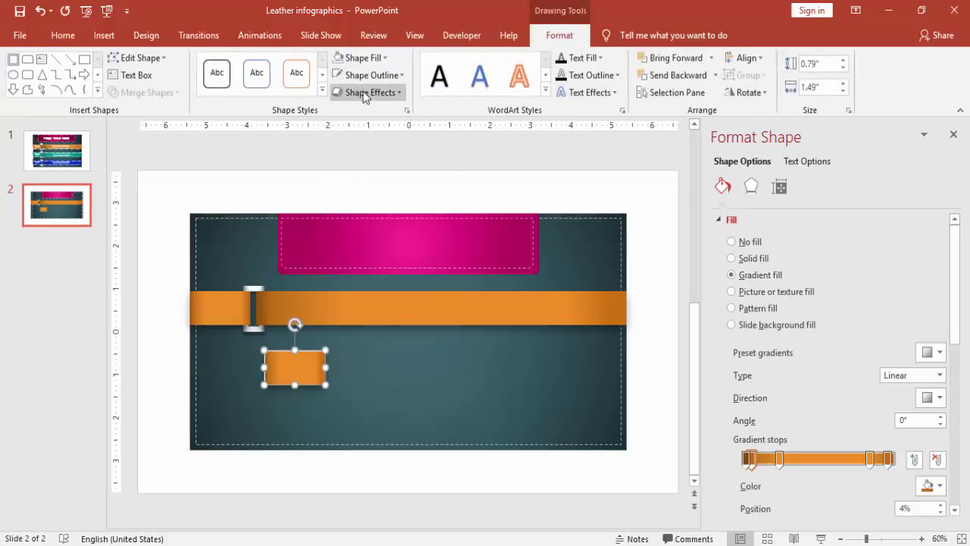
left_click(371, 75)
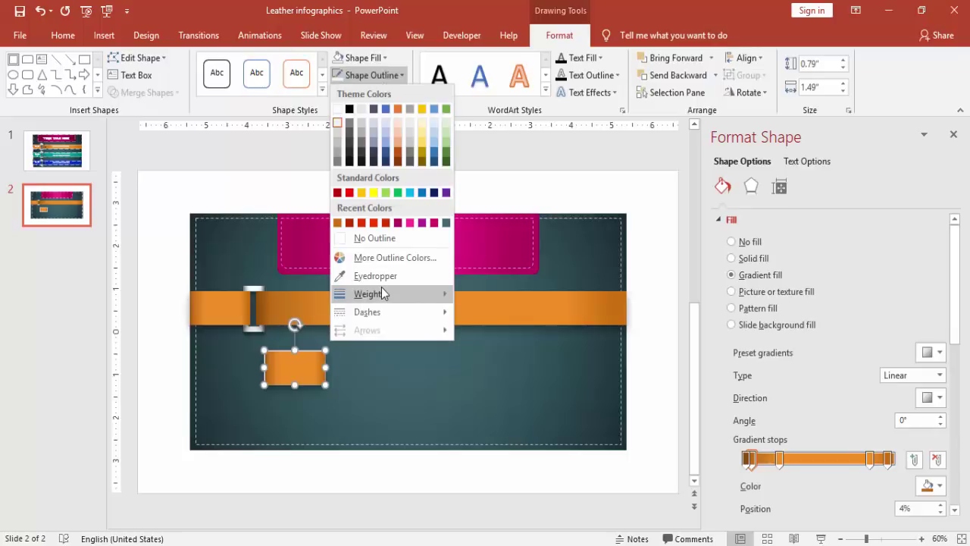
mouse_move(349, 294)
mouse_move(360, 312)
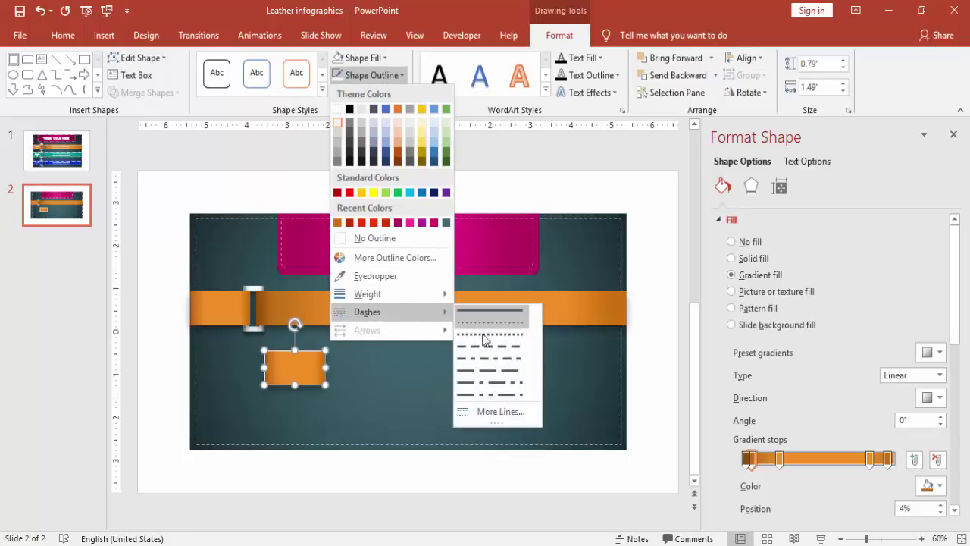
left_click(488, 345)
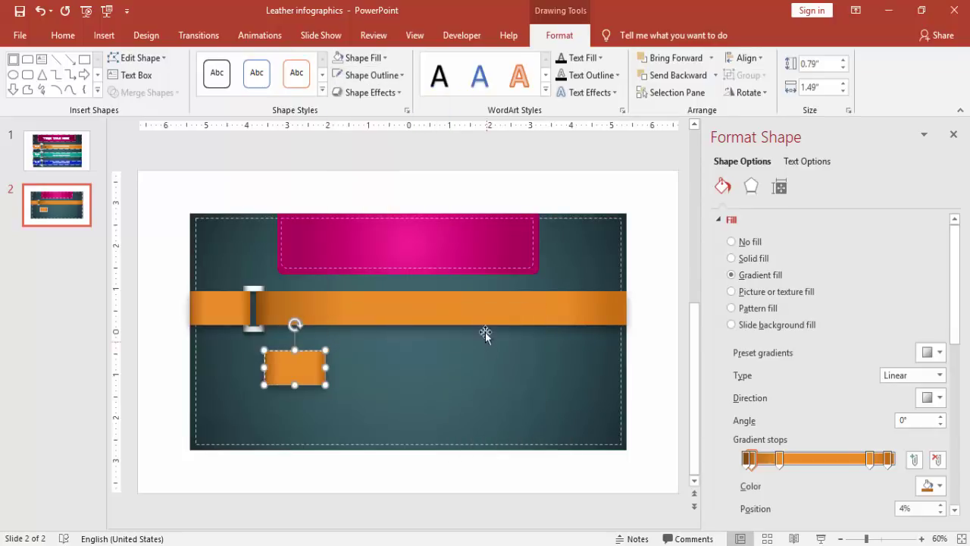
Remove the copy's fill, fit it over the strap end, and make its line 38% transparent
left_click(384, 60)
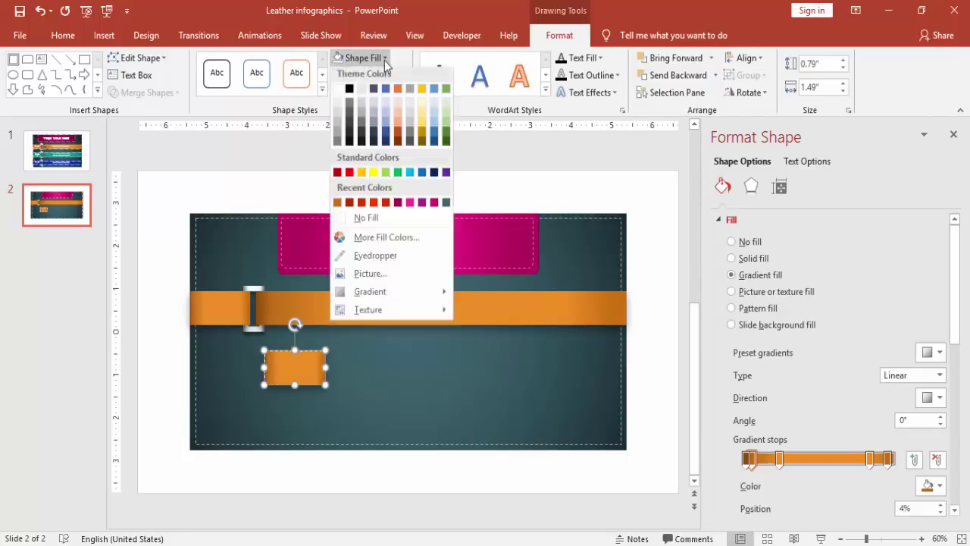
left_click(374, 222)
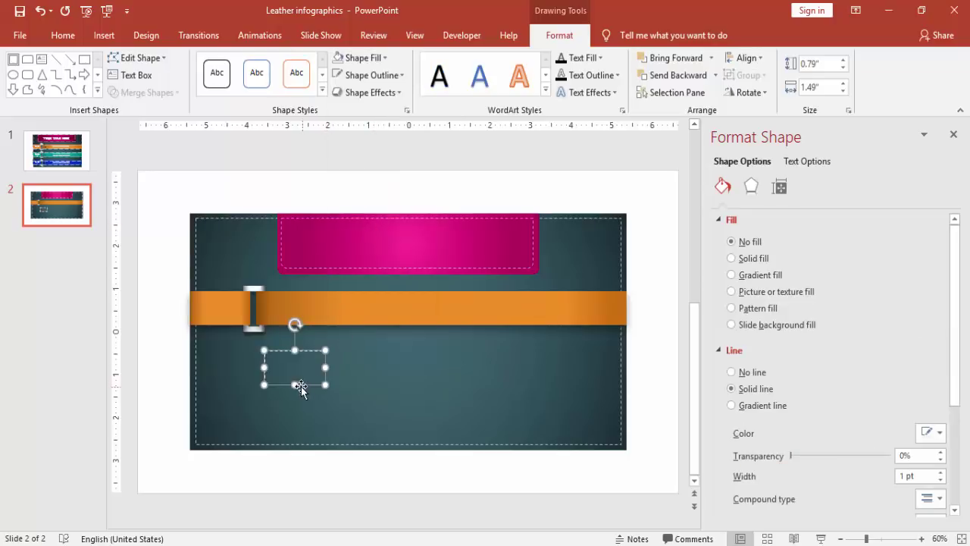
left_click_drag(297, 385, 235, 297)
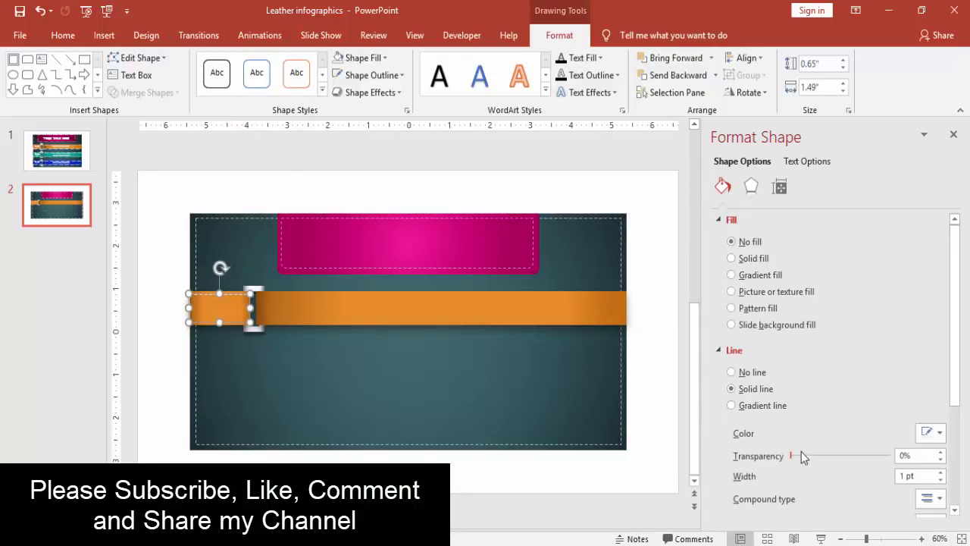
left_click_drag(793, 455, 830, 459)
left_click(647, 207)
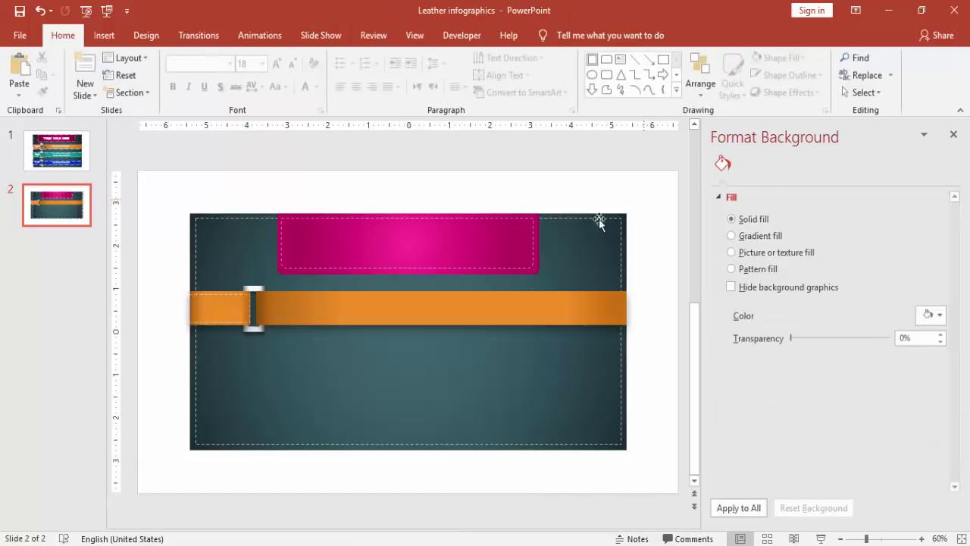
Place a 0.65" by 9.01" dashed stitch outline along the long orange strap
left_click(228, 292)
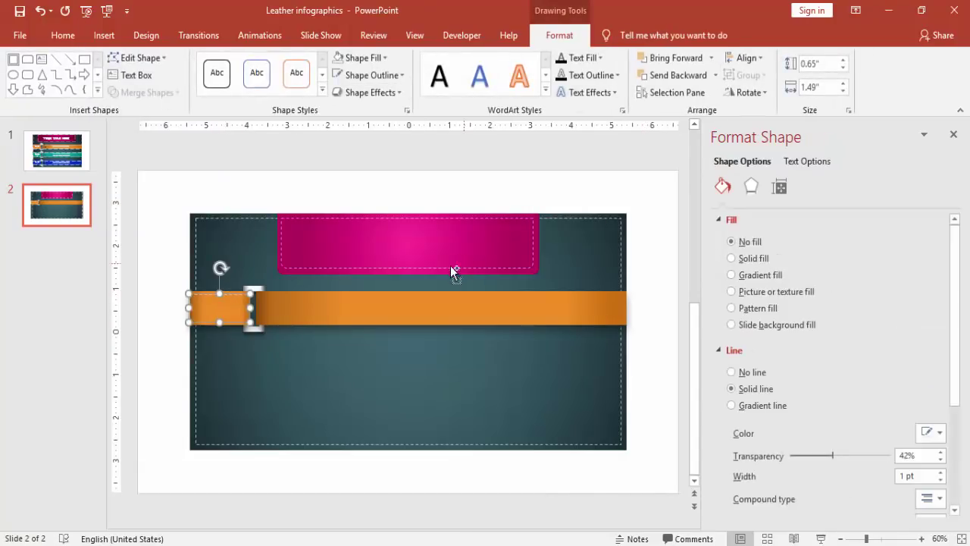
left_click_drag(233, 297, 623, 308)
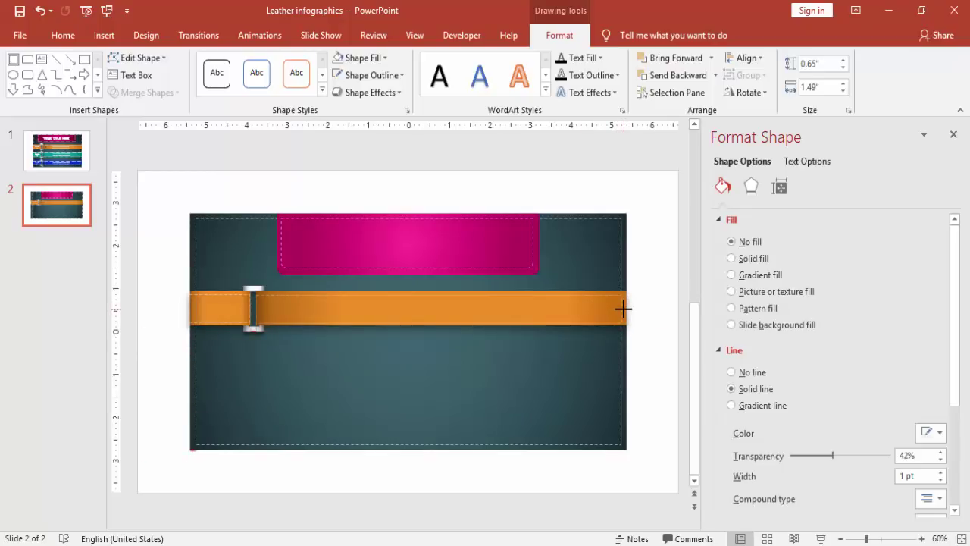
left_click(635, 324)
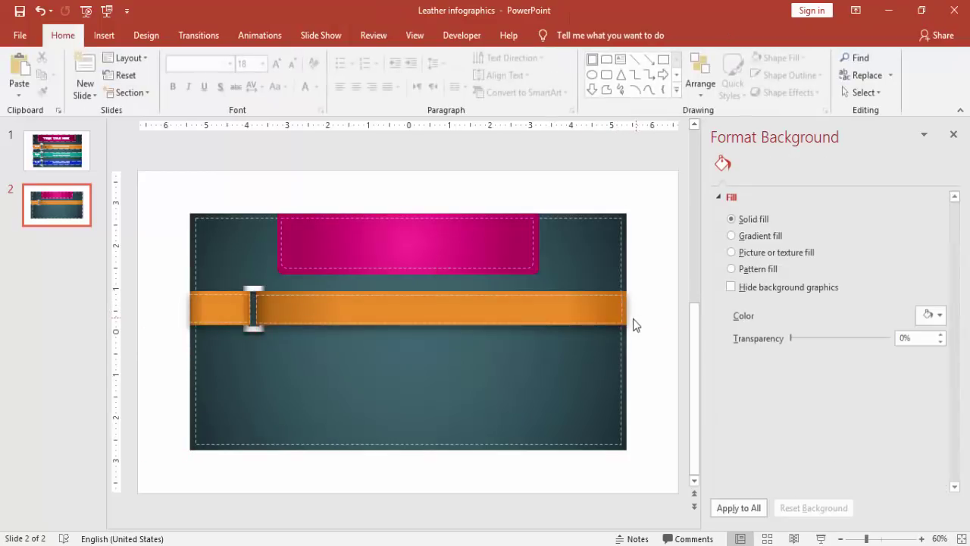
Stretch the long strap's right end until it snaps to the teal panel's edge
left_click(621, 308)
left_click_drag(621, 308, 623, 307)
left_click(646, 314)
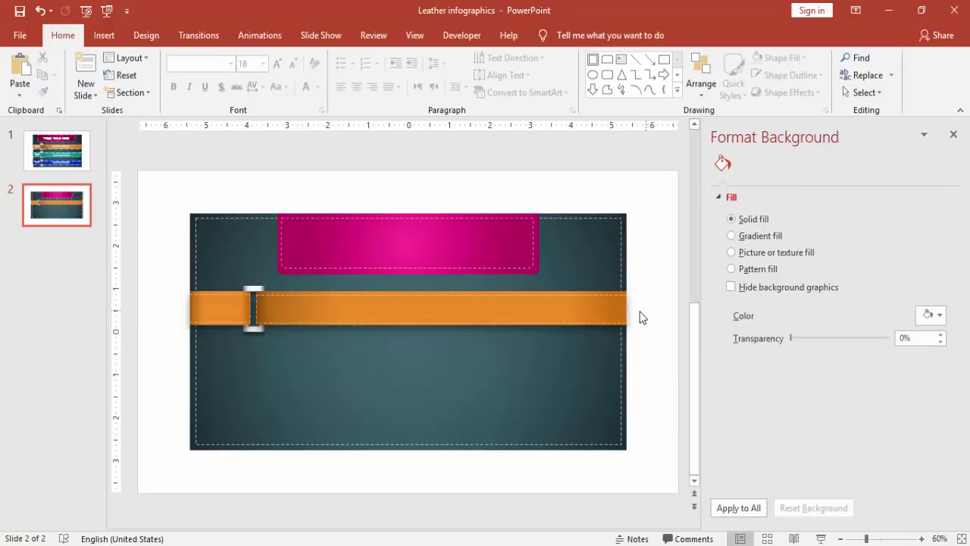
left_click(111, 38)
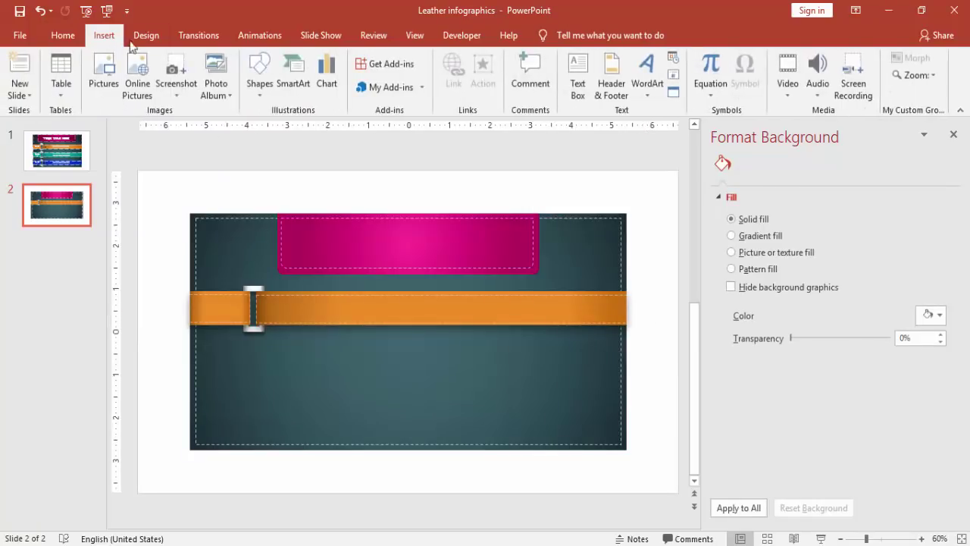
Draw an oval circle below the strap and eyedrop the panel's dark teal as its fill
left_click(266, 86)
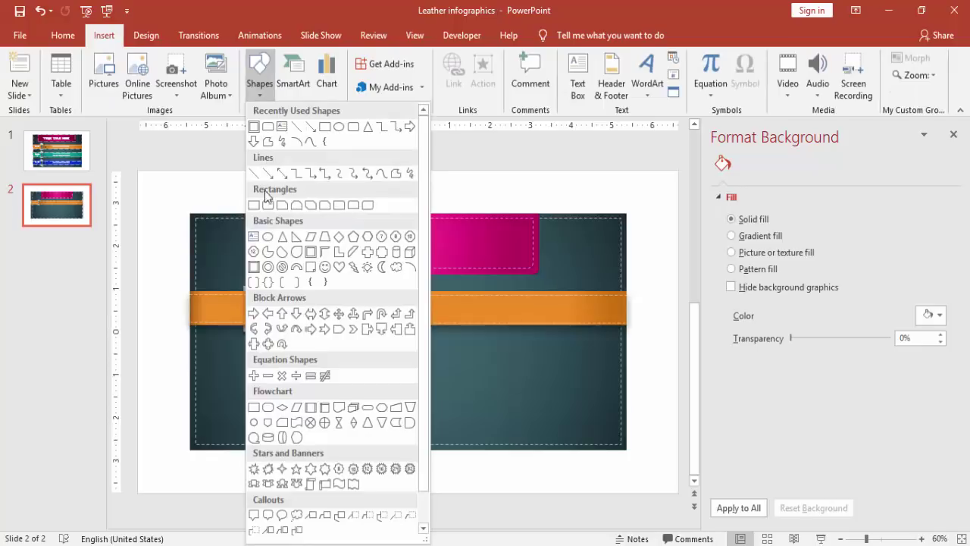
left_click(268, 239)
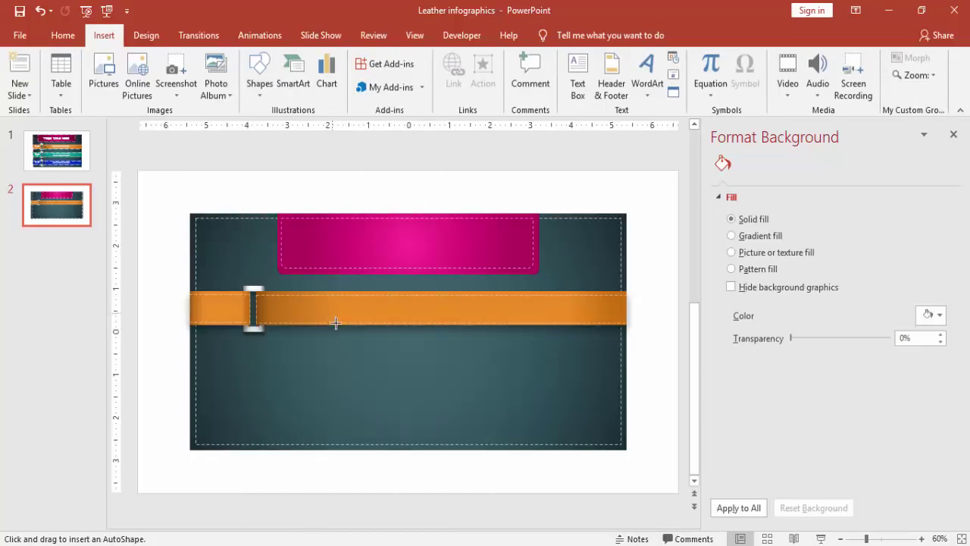
left_click_drag(342, 340, 397, 398)
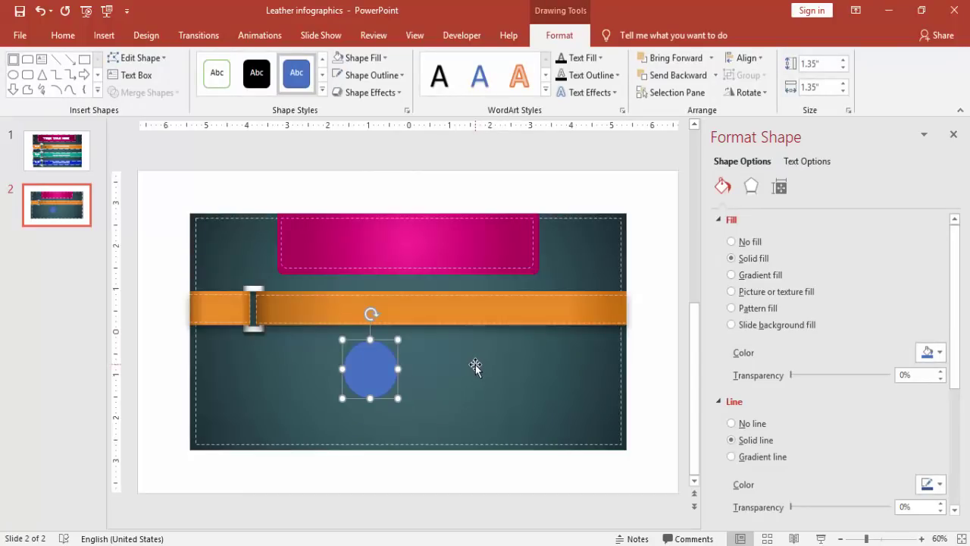
left_click(386, 59)
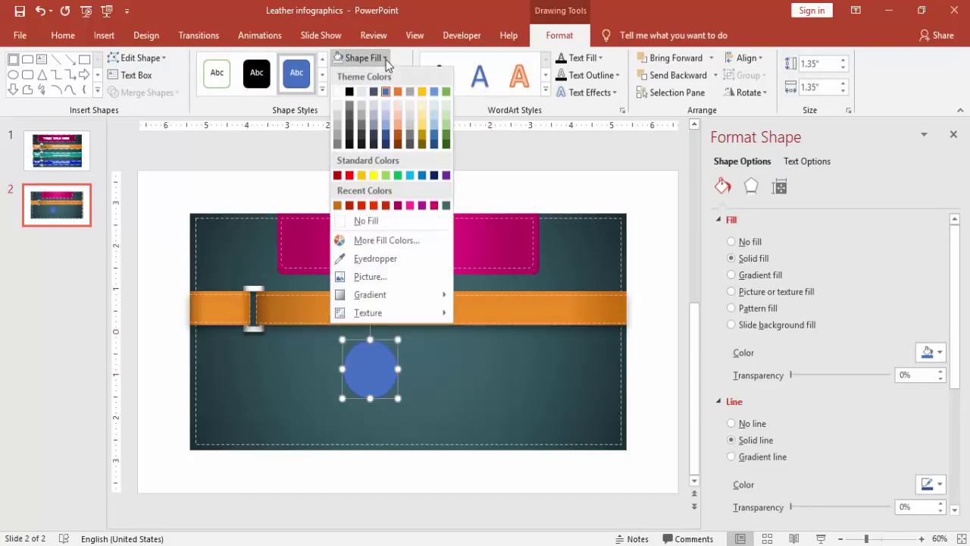
left_click(947, 426)
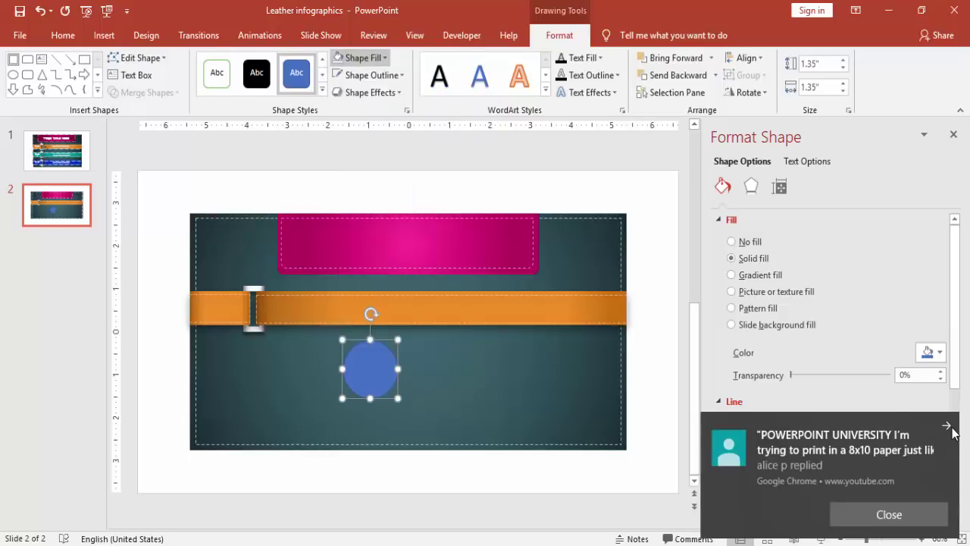
left_click(385, 58)
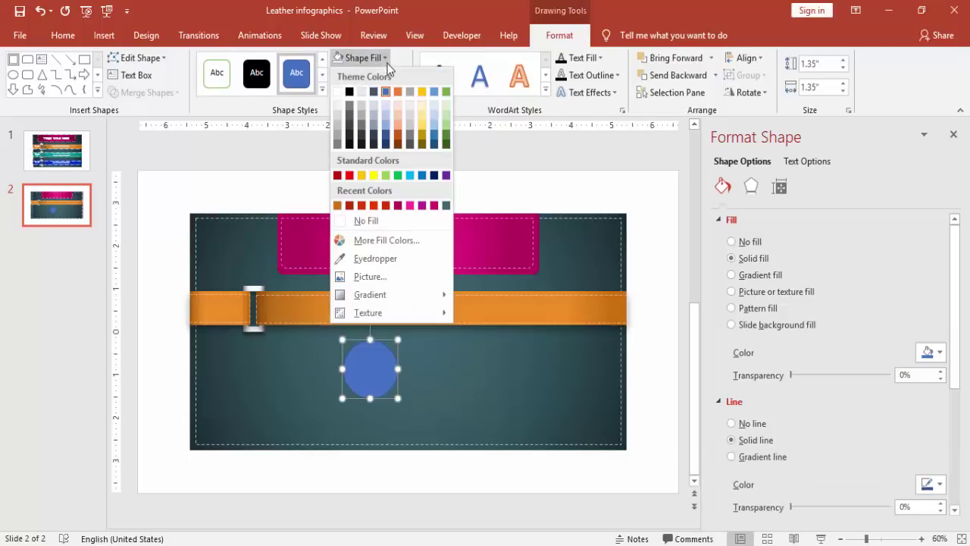
left_click(379, 257)
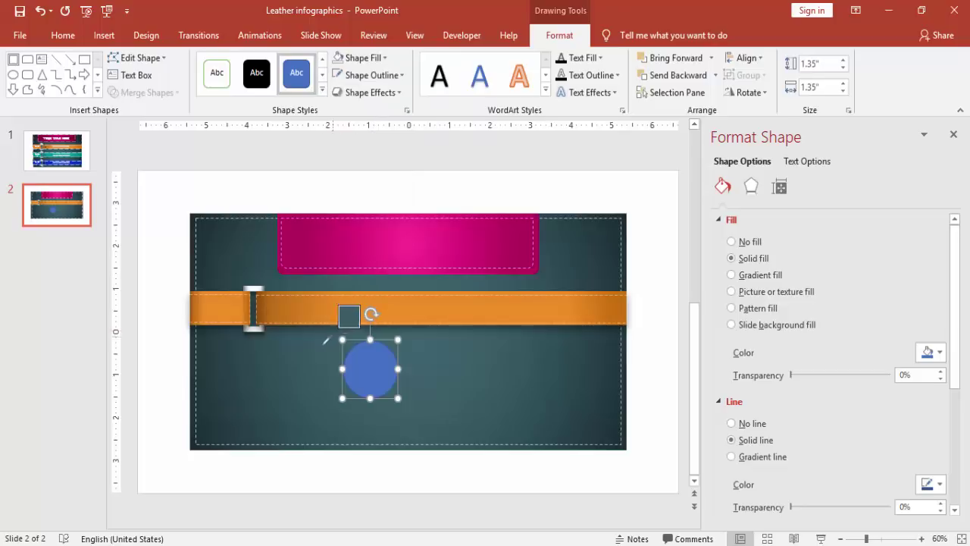
Apply the Inner bottom-right shadow preset to the circle
left_click(752, 187)
left_click(932, 239)
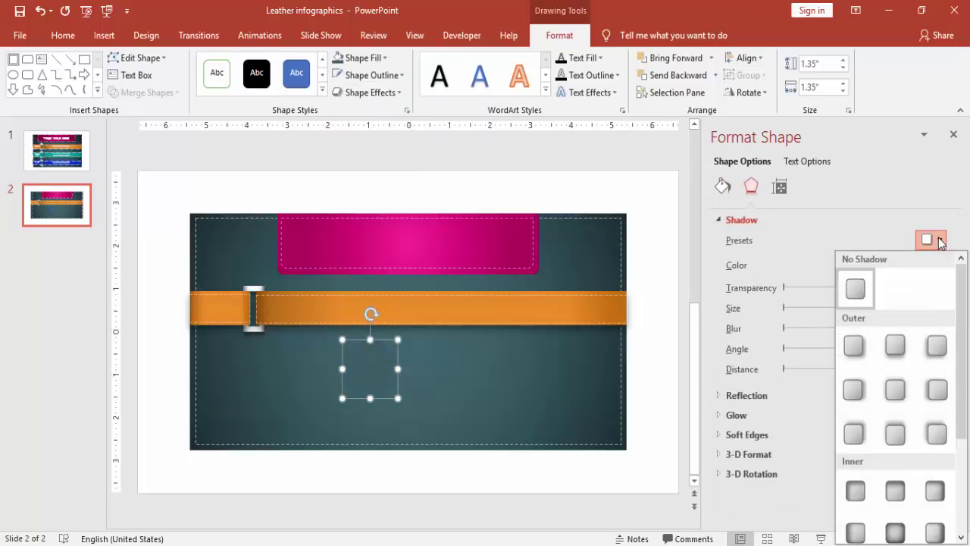
scroll(965, 400, "down", 1)
scroll(964, 400, "down", 2)
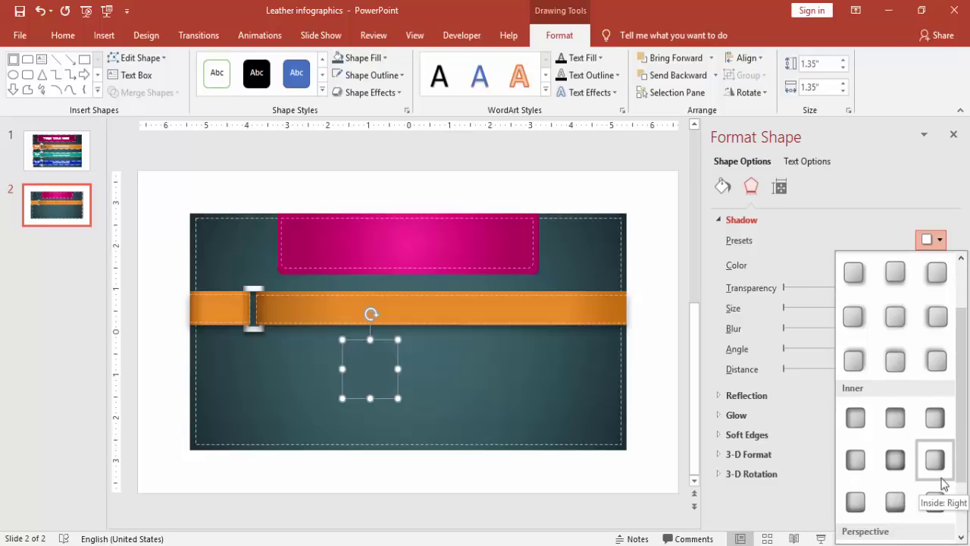
left_click(935, 503)
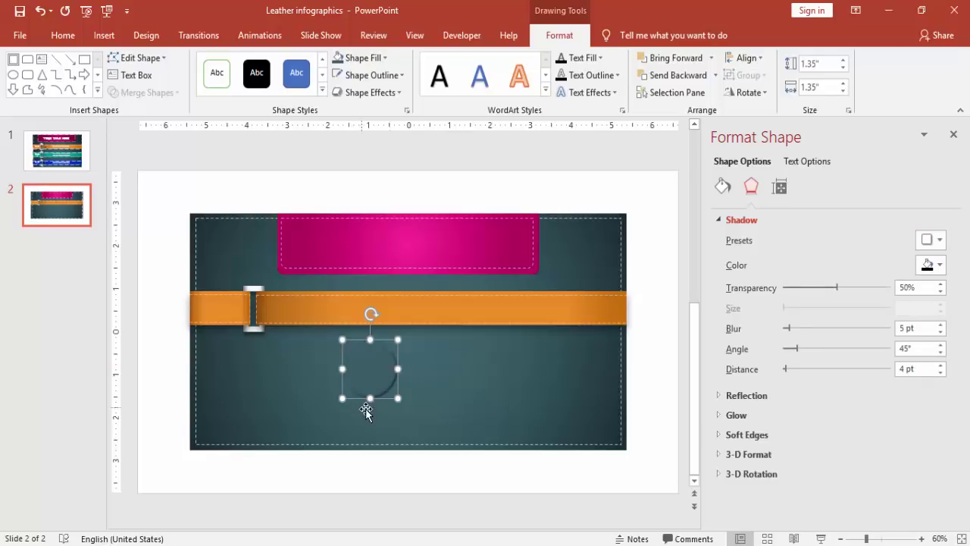
Replace the oversized circle with a small hole drawn on the strap beside the buckle
key("Delete")
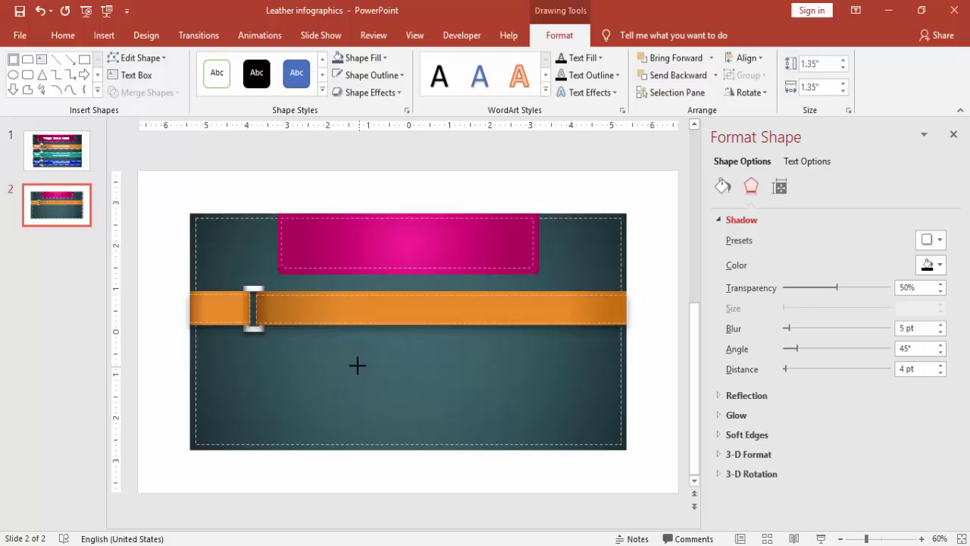
left_click_drag(364, 361, 273, 301)
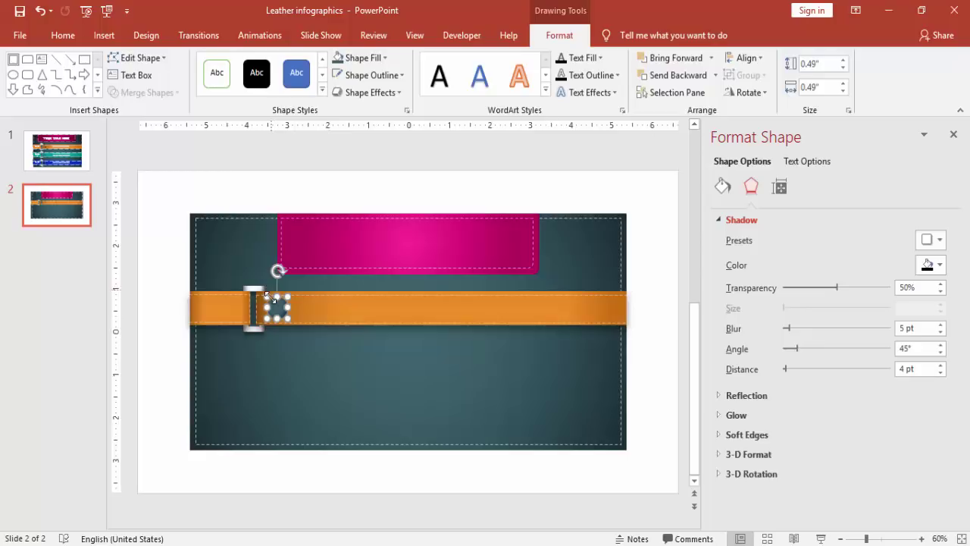
key("Delete")
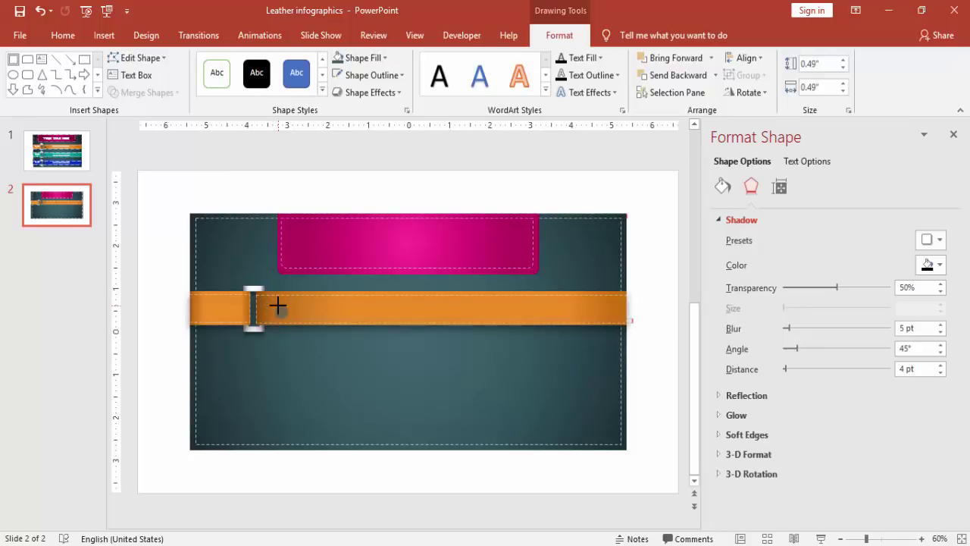
mouse_move(279, 305)
left_mouse_down()
mouse_move(291, 317)
mouse_move(274, 306)
left_mouse_up()
left_click(274, 309)
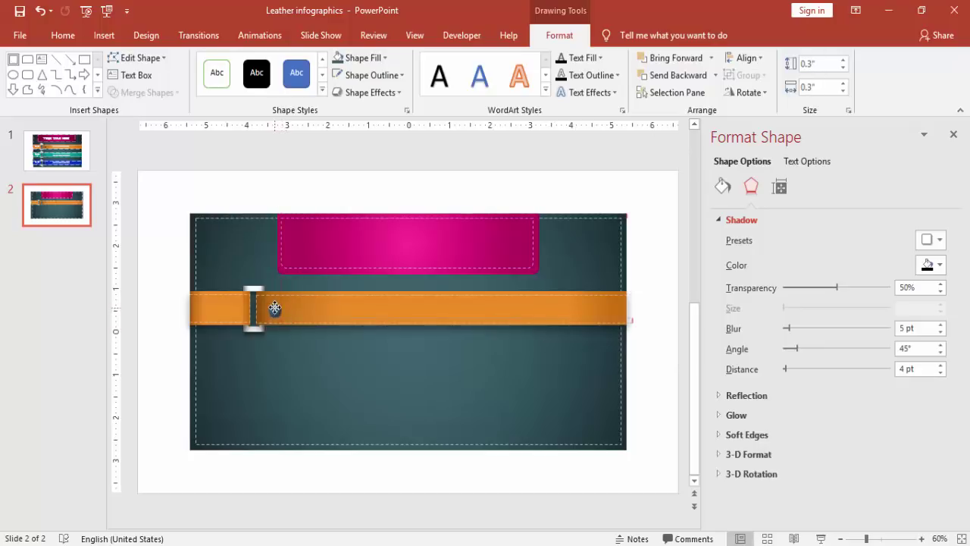
key("ctrl+z")
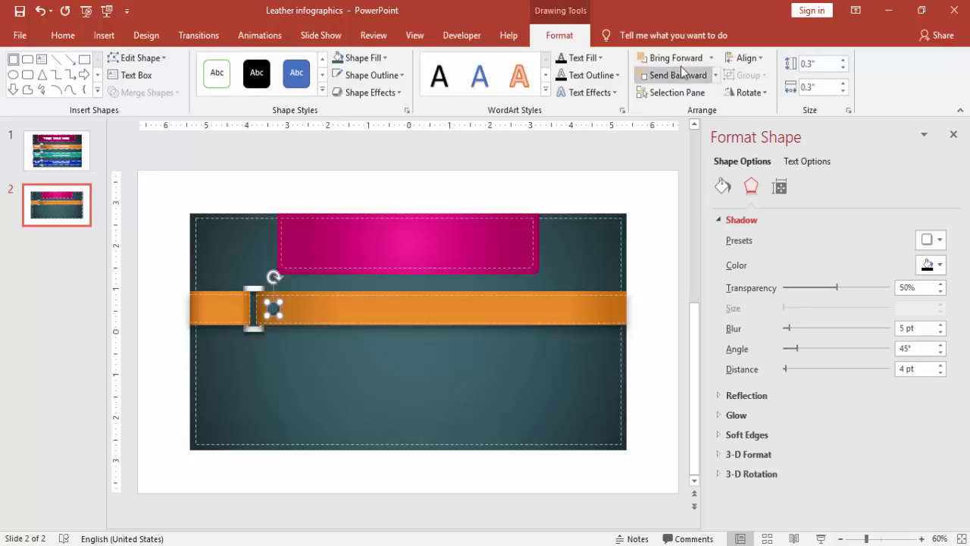
Set the hole's height and width to 0.25"
left_click(825, 65)
key("BackSpace")
type(".25")
left_click(827, 88)
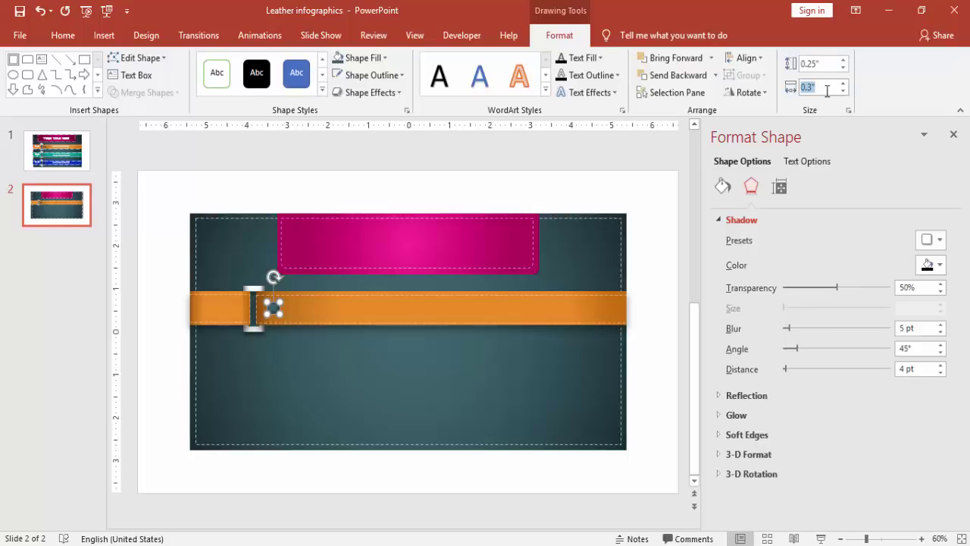
type(".25")
key("Return")
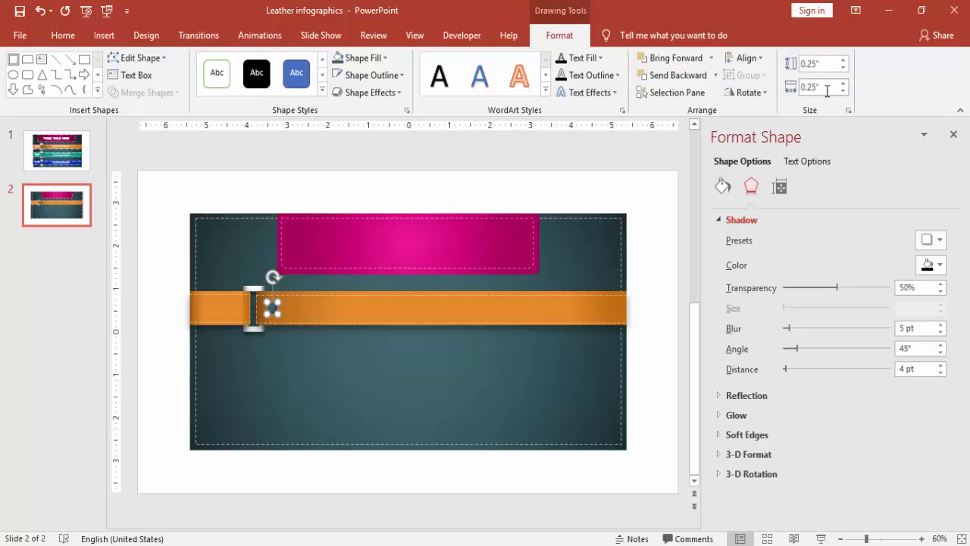
left_click(270, 144)
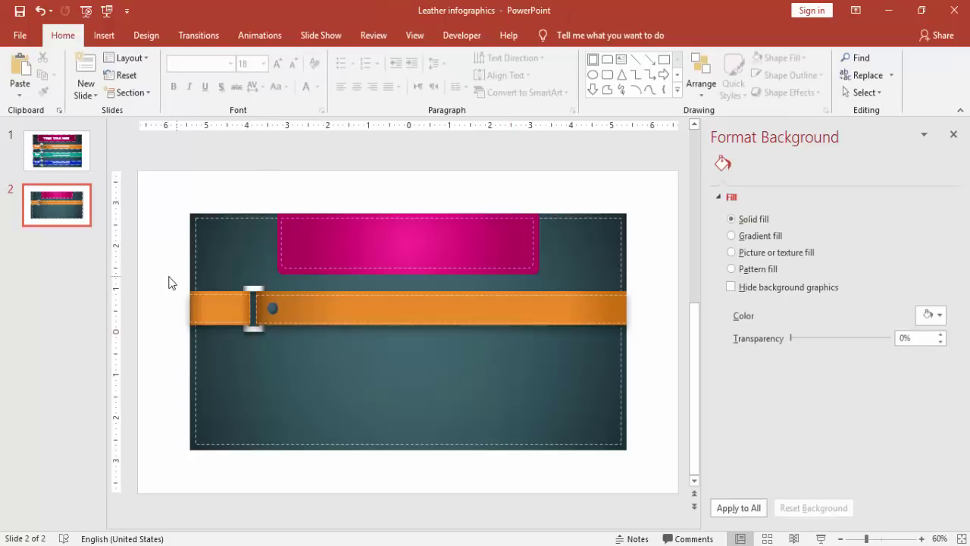
Copy the strap, buckle and hole set twice downward, nudging the middle row for even spacing
left_click_drag(157, 271, 656, 343)
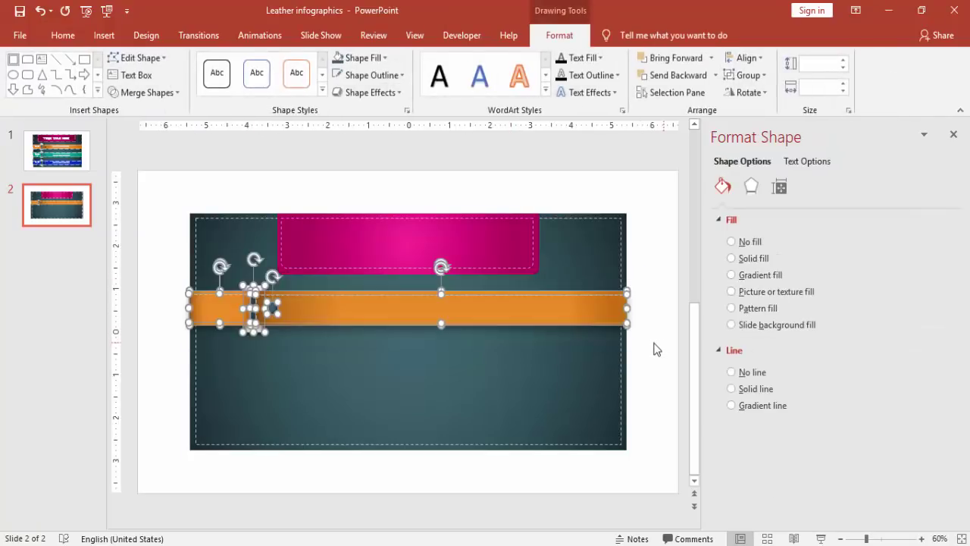
key("ctrl+g")
left_click_drag(562, 319, 556, 369)
key("ctrl+d")
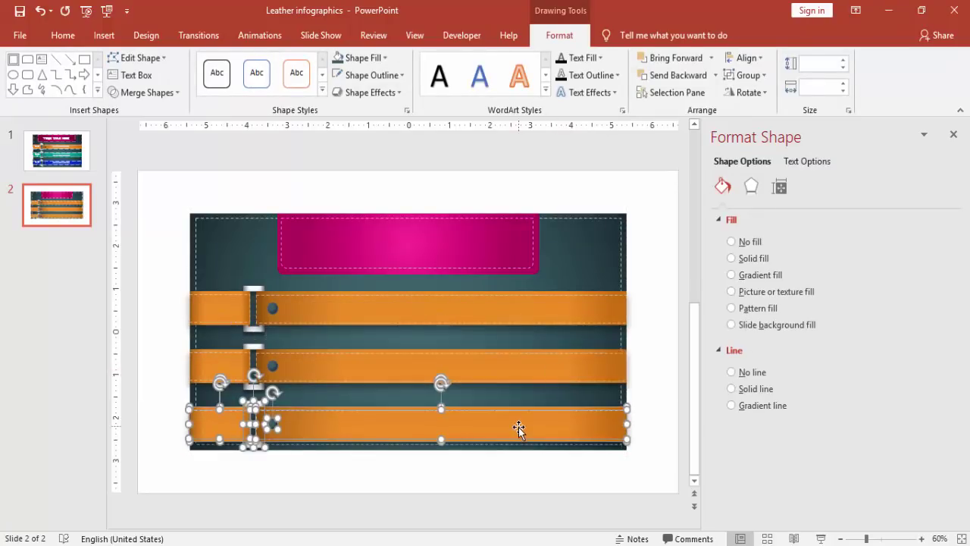
left_click_drag(519, 426, 519, 423)
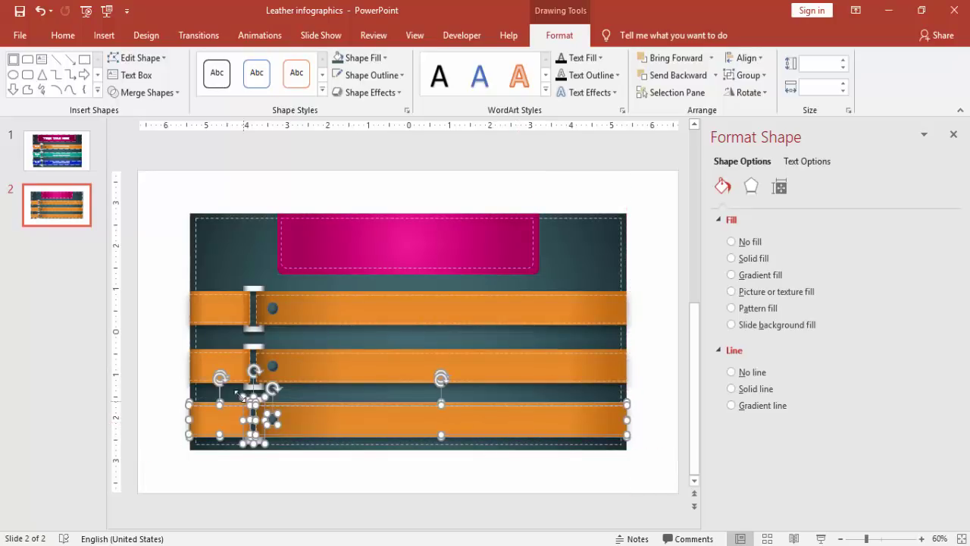
mouse_move(149, 329)
left_mouse_down()
mouse_move(526, 366)
mouse_move(702, 404)
left_mouse_up()
key("Up")
key("Up")
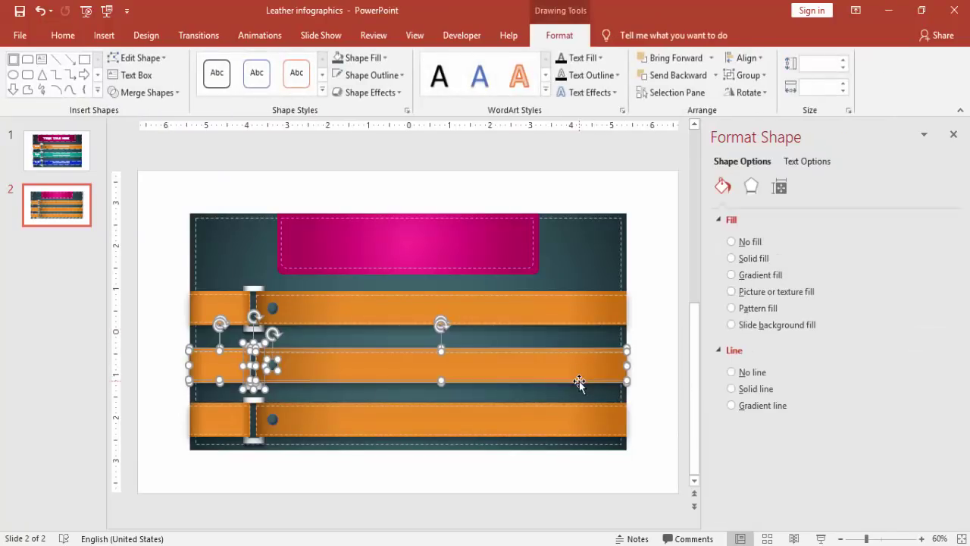
left_click(658, 307)
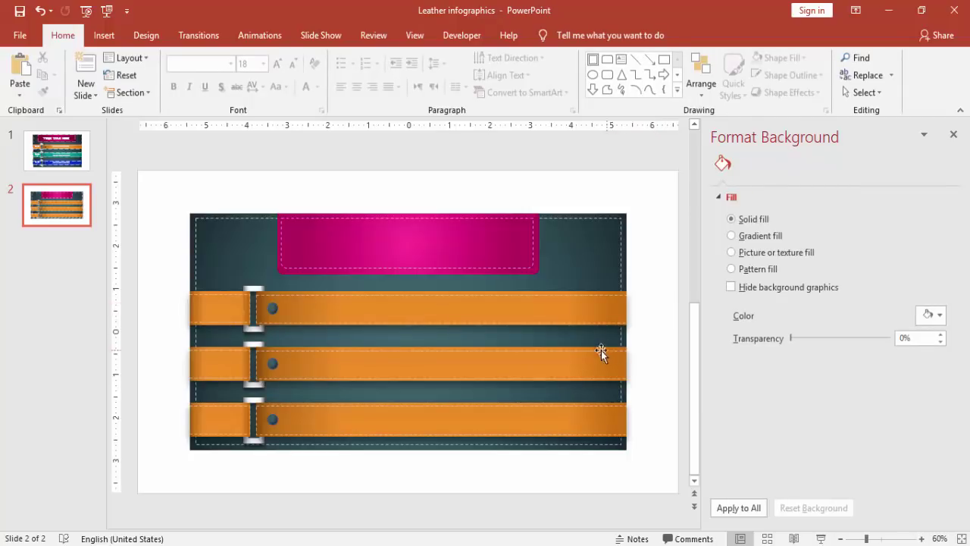
Select the middle row's orange strap shape to show its orange gradient stops
left_click(581, 350)
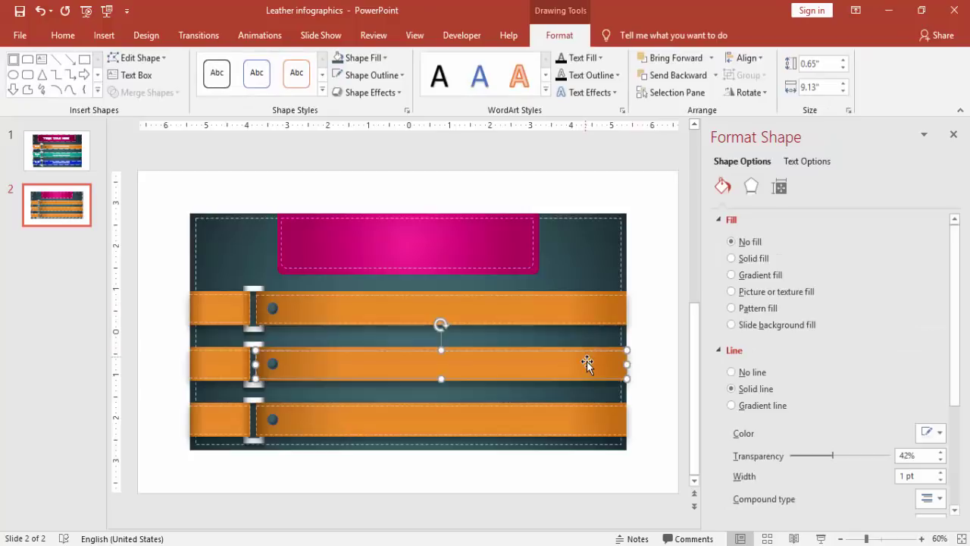
left_click(587, 360)
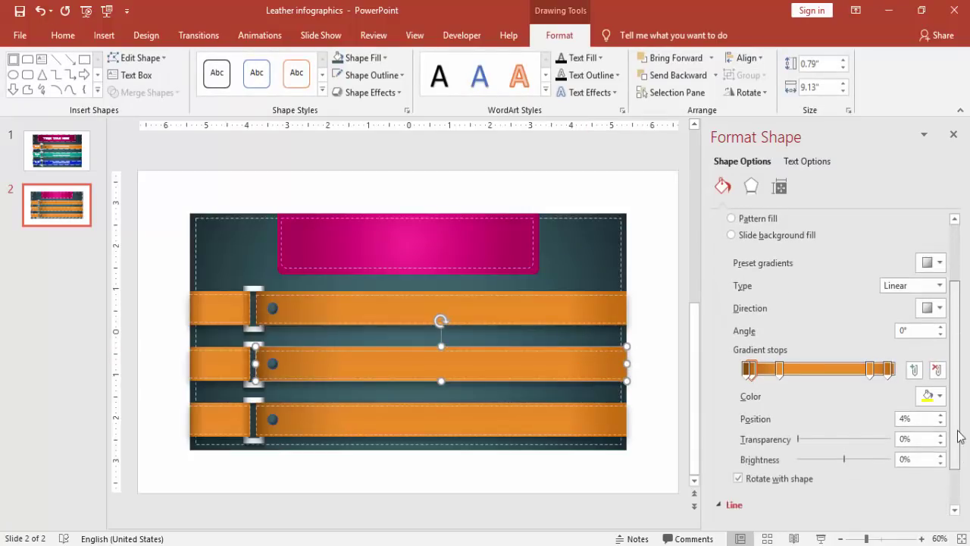